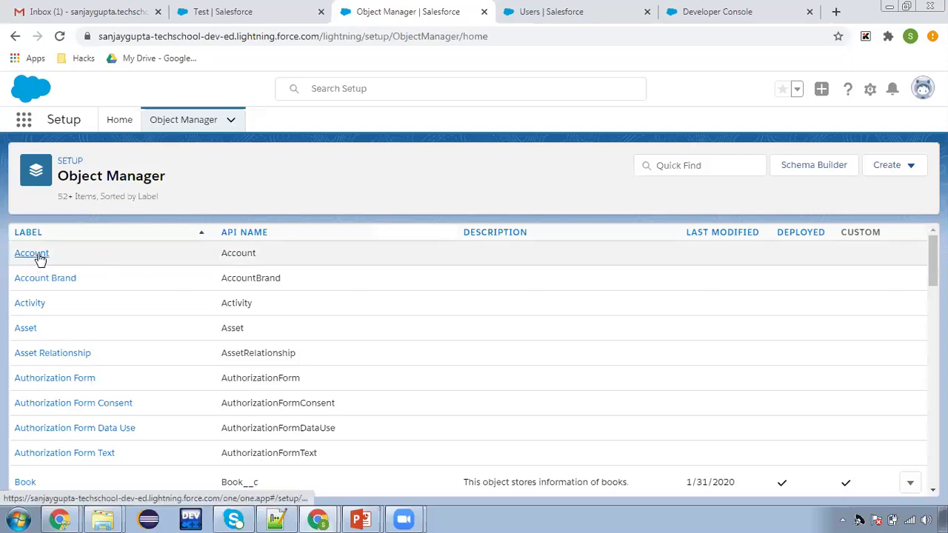
In Object Manager, open Account's Fields & Relationships list and scroll down to Annual Revenue
{"action": "left_click", "coordinate": [37, 256]}
{"action": "left_click", "coordinate": [65, 256]}
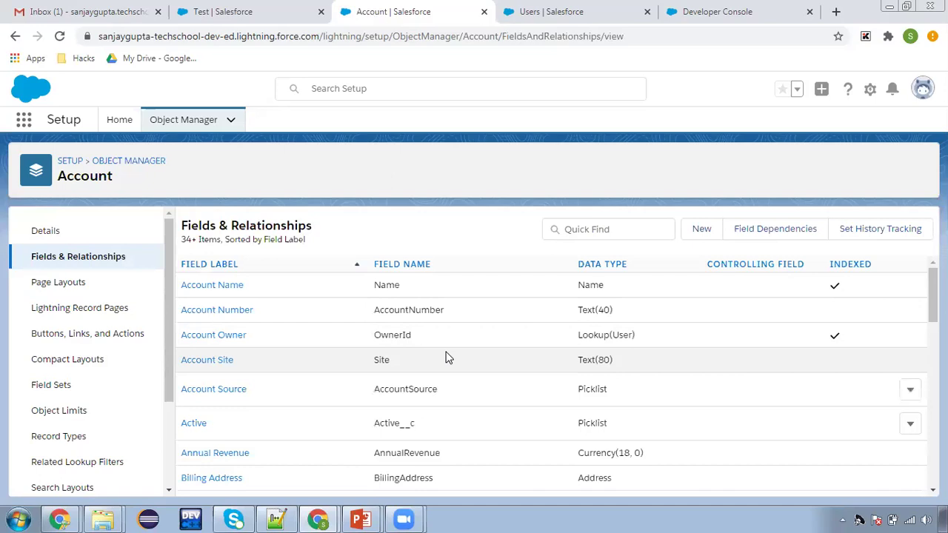
{"action": "scroll", "coordinate": [450, 358], "scroll_direction": "down", "scroll_amount": 1}
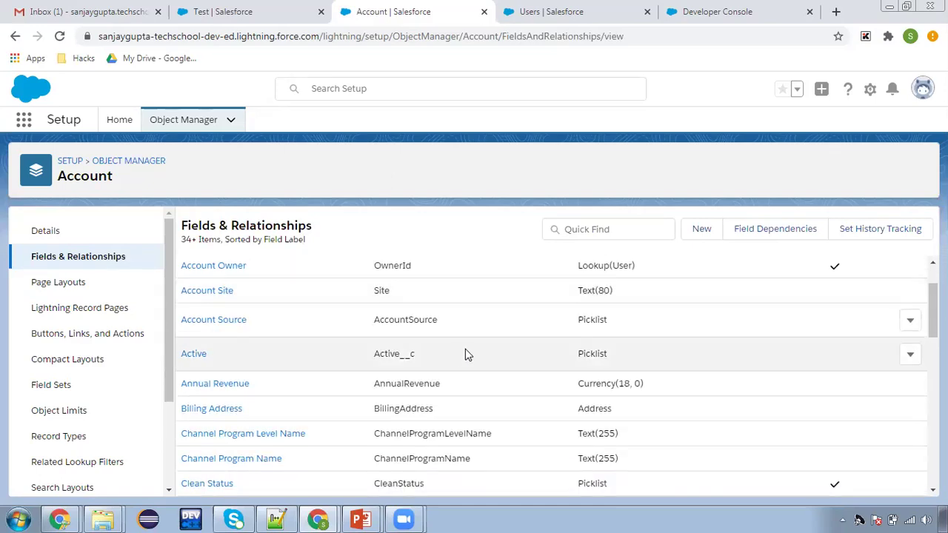
{"action": "left_click", "coordinate": [548, 11]}
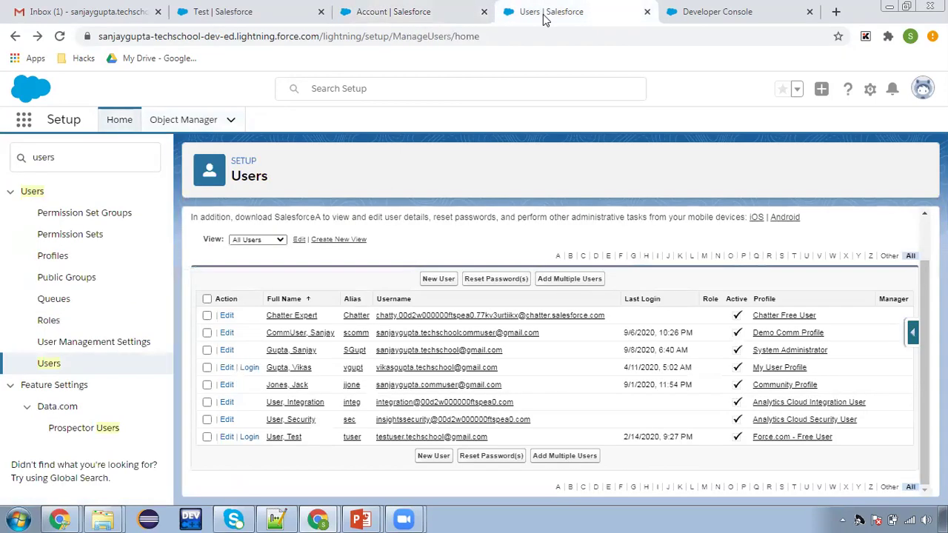
{"action": "left_click", "coordinate": [208, 368]}
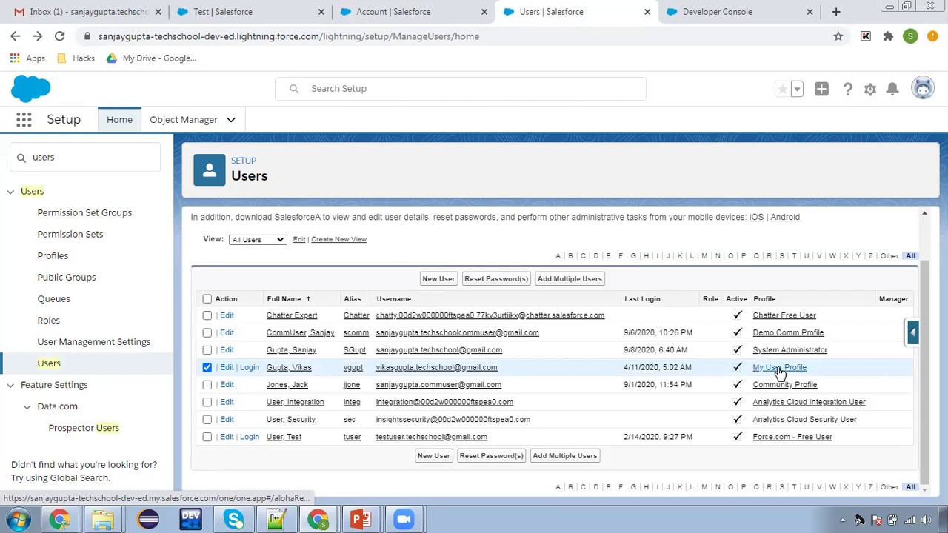
{"action": "left_click", "coordinate": [208, 368]}
{"action": "left_click", "coordinate": [387, 10]}
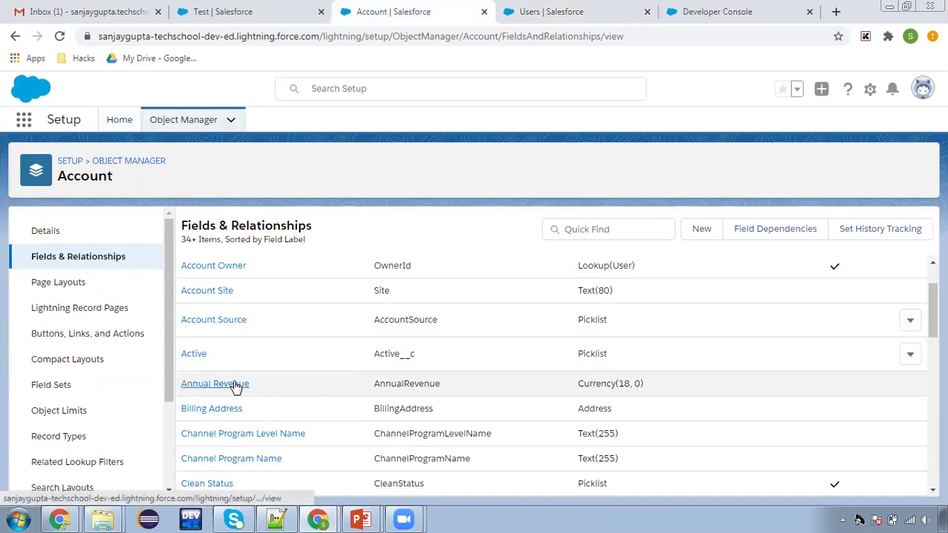
Give Annual Revenue Read-Only field-level security for My User Profile and save it
{"action": "left_click", "coordinate": [232, 385]}
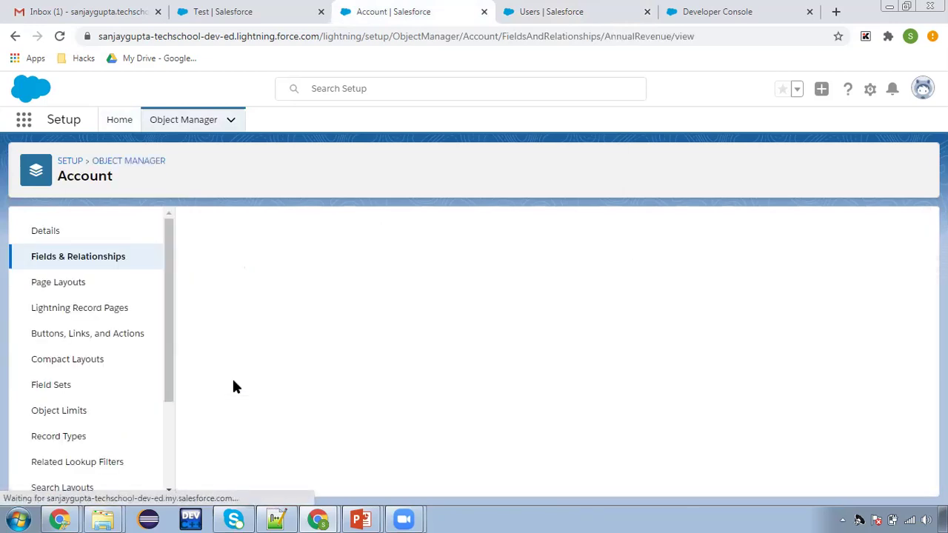
{"action": "left_click", "coordinate": [474, 271]}
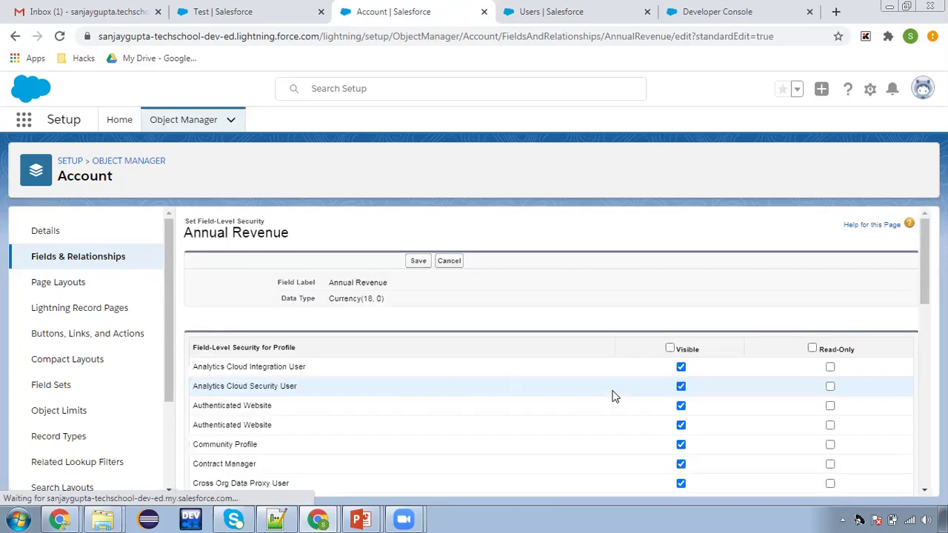
{"action": "scroll", "coordinate": [730, 399], "scroll_direction": "down", "scroll_amount": 3}
{"action": "scroll", "coordinate": [733, 402], "scroll_direction": "down", "scroll_amount": 5}
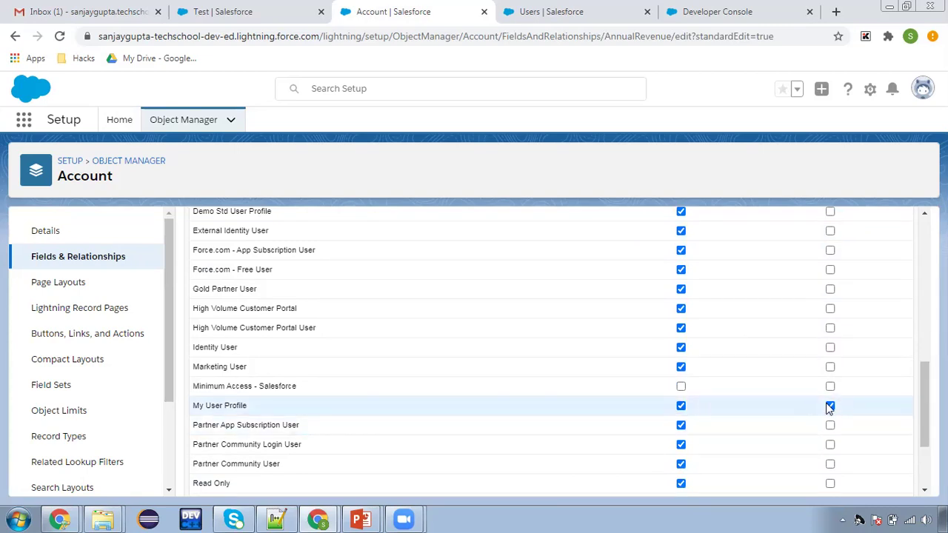
{"action": "scroll", "coordinate": [839, 404], "scroll_direction": "up", "scroll_amount": 10}
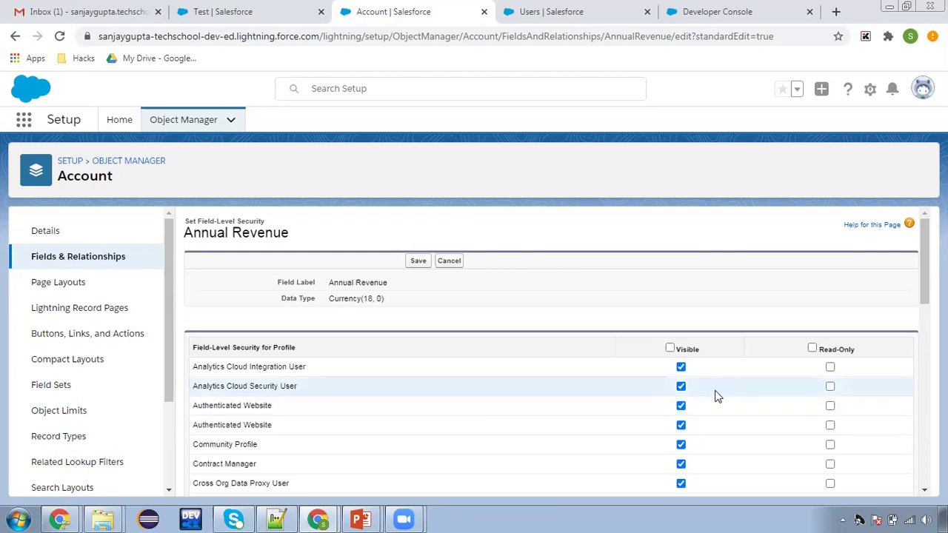
{"action": "left_click", "coordinate": [417, 261]}
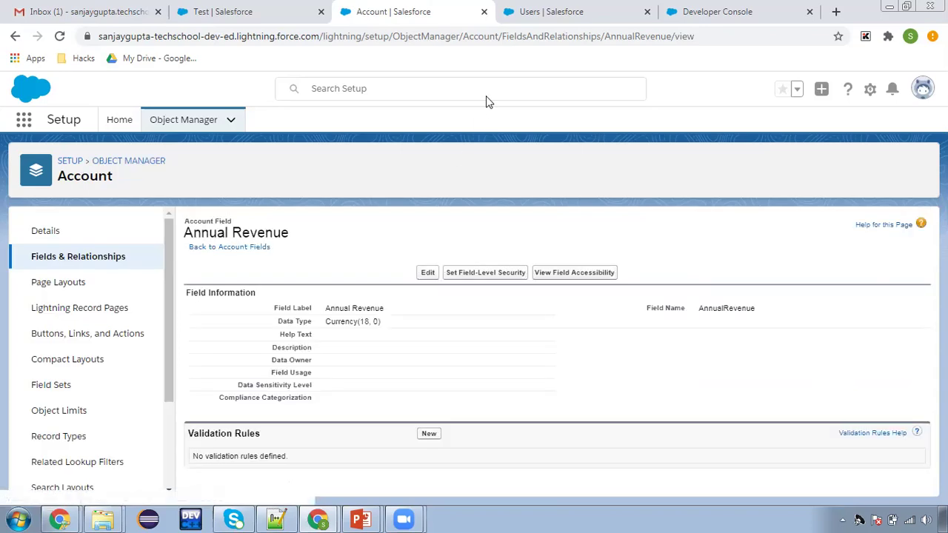
Log in as the test user and open the Acc Test account from Accounts
{"action": "left_click", "coordinate": [540, 12]}
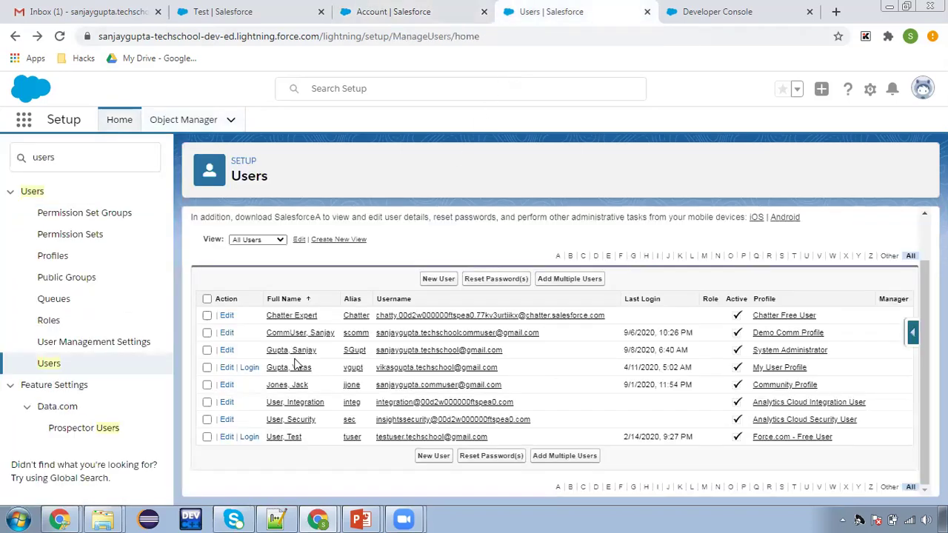
{"action": "left_click", "coordinate": [249, 368]}
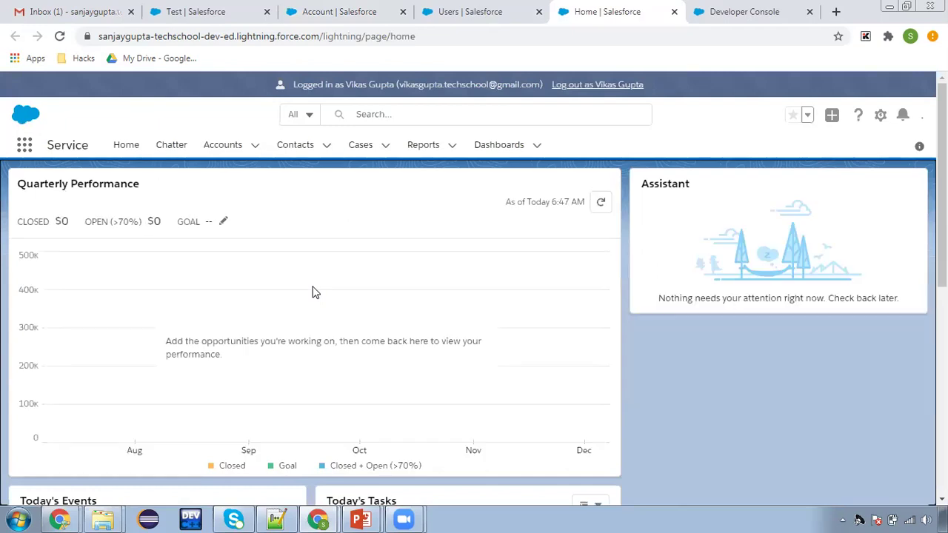
{"action": "left_click", "coordinate": [218, 146]}
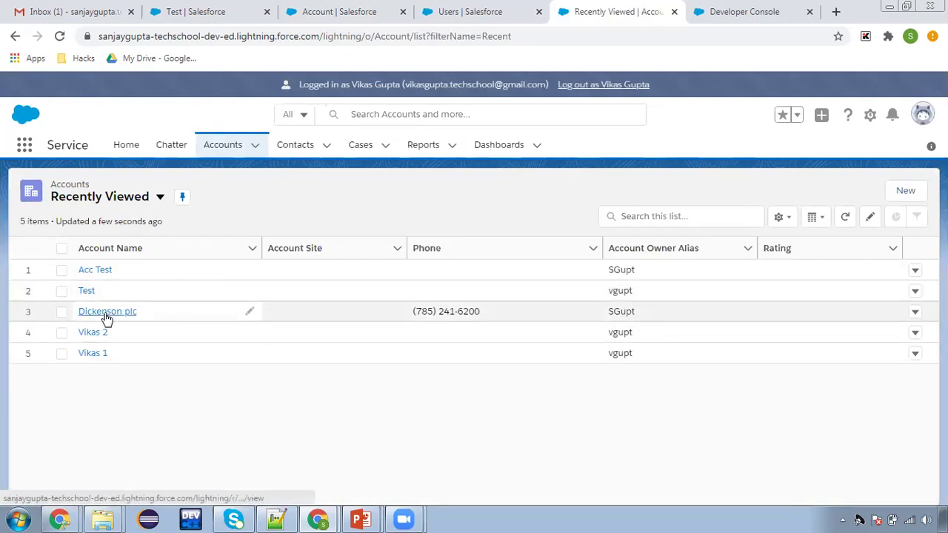
{"action": "left_click", "coordinate": [102, 271]}
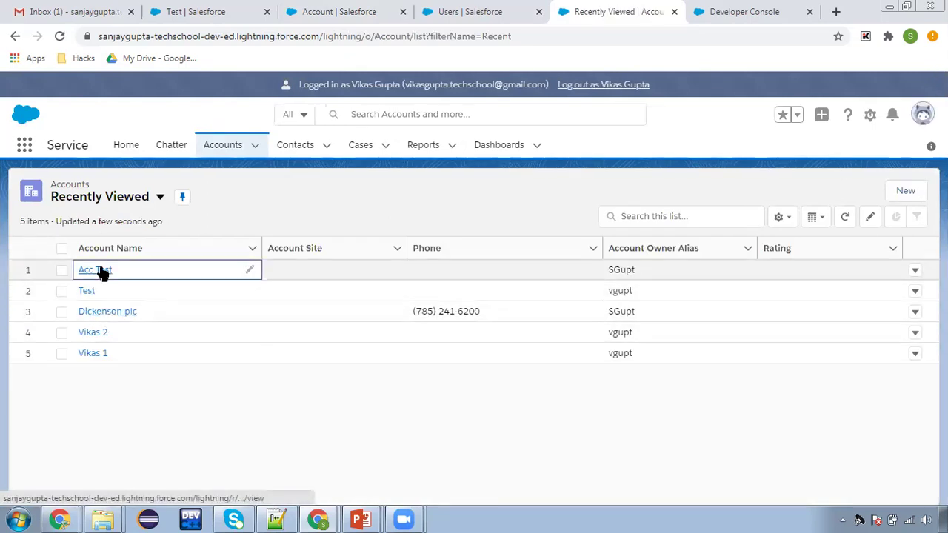
{"action": "left_click", "coordinate": [103, 271]}
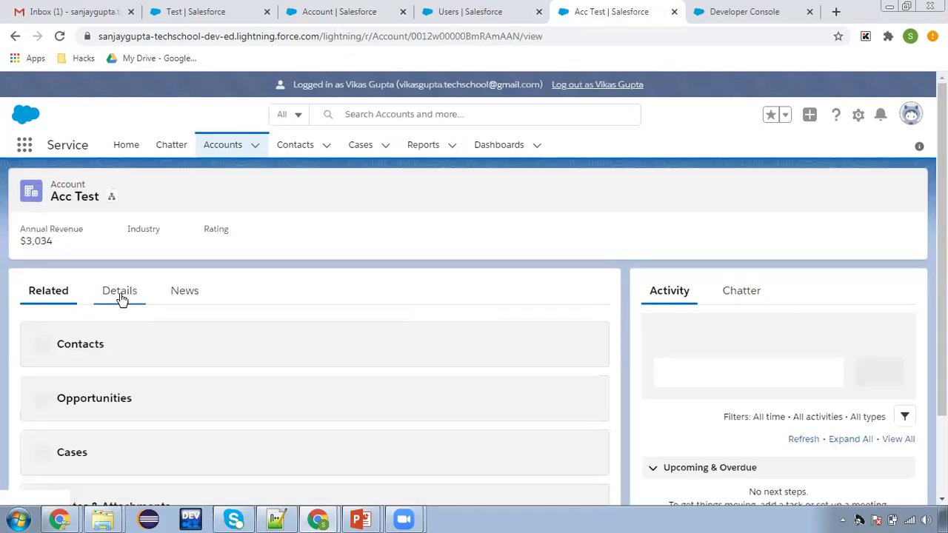
Open Acc Test's Details and find its Annual Revenue value of $3,034
{"action": "left_click", "coordinate": [119, 296]}
{"action": "scroll", "coordinate": [239, 353], "scroll_direction": "down", "scroll_amount": 2}
{"action": "scroll", "coordinate": [240, 353], "scroll_direction": "down", "scroll_amount": 1}
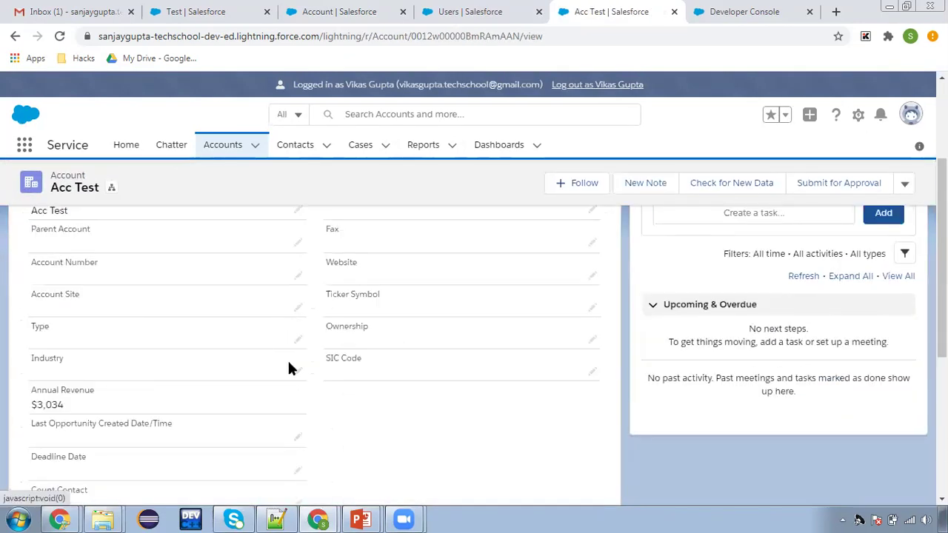
{"action": "scroll", "coordinate": [318, 411], "scroll_direction": "down", "scroll_amount": 1}
{"action": "left_click_drag", "start_coordinate": [37, 317], "coordinate": [101, 336]}
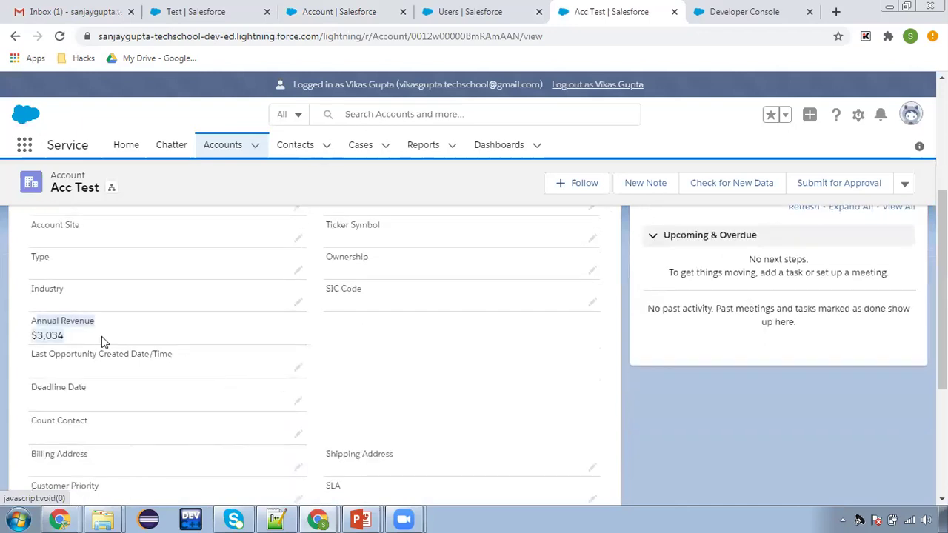
{"action": "left_click", "coordinate": [101, 336]}
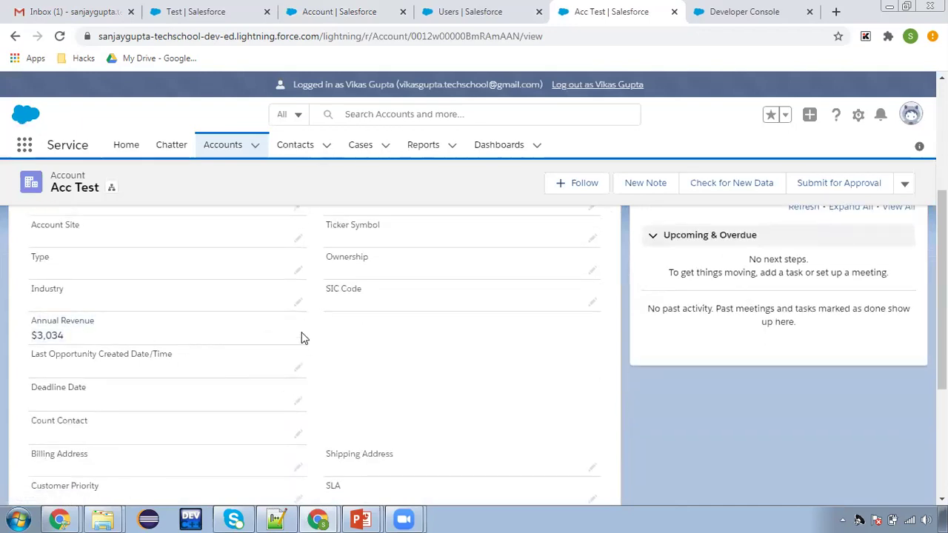
{"action": "scroll", "coordinate": [314, 341], "scroll_direction": "up", "scroll_amount": 3}
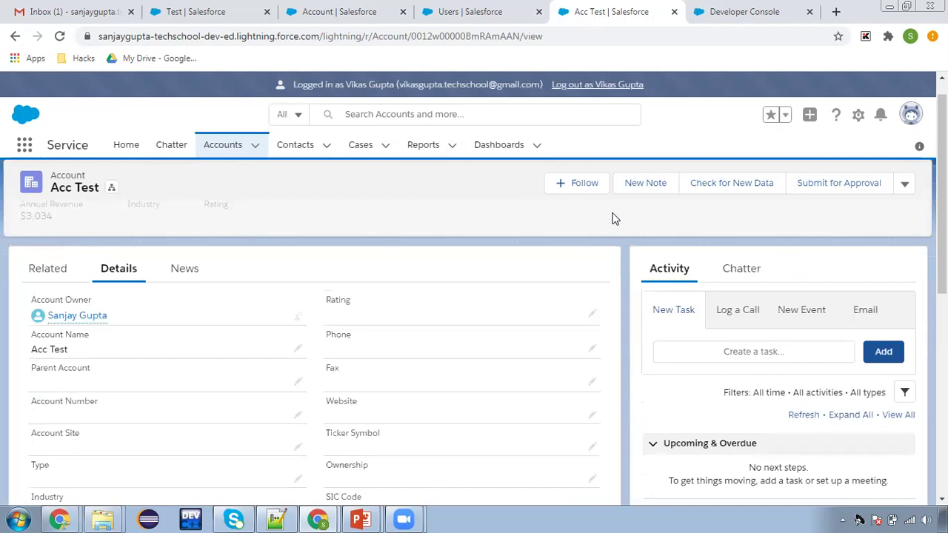
Enter inline edit, confirm Annual Revenue is read-only, cancel, and return to Accounts
{"action": "left_click", "coordinate": [592, 316]}
{"action": "scroll", "coordinate": [265, 375], "scroll_direction": "down", "scroll_amount": 5}
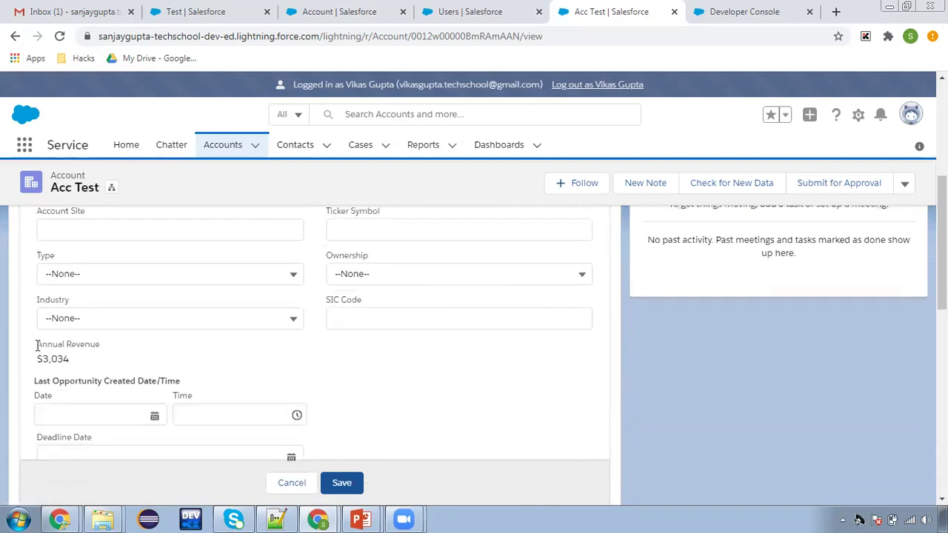
{"action": "left_click_drag", "start_coordinate": [37, 345], "coordinate": [66, 361]}
{"action": "left_click", "coordinate": [116, 363]}
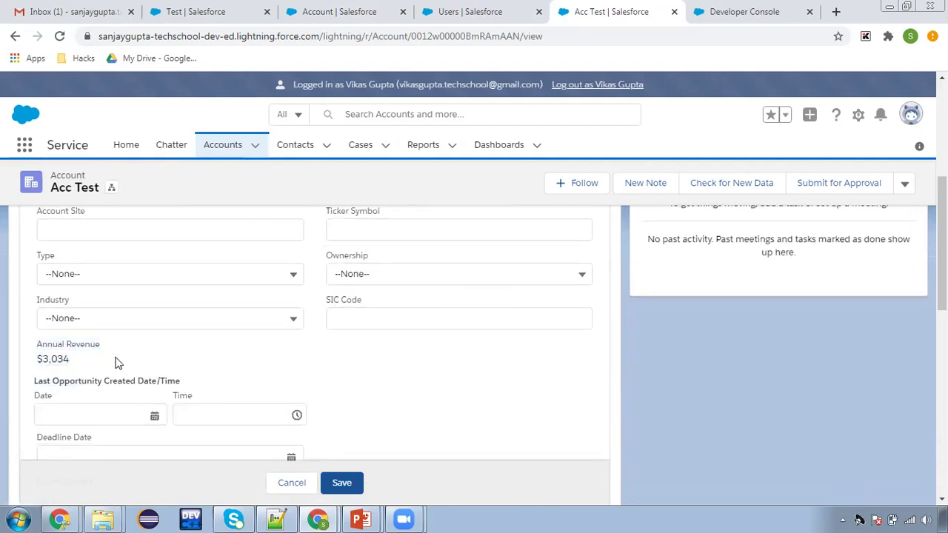
{"action": "left_click", "coordinate": [289, 482]}
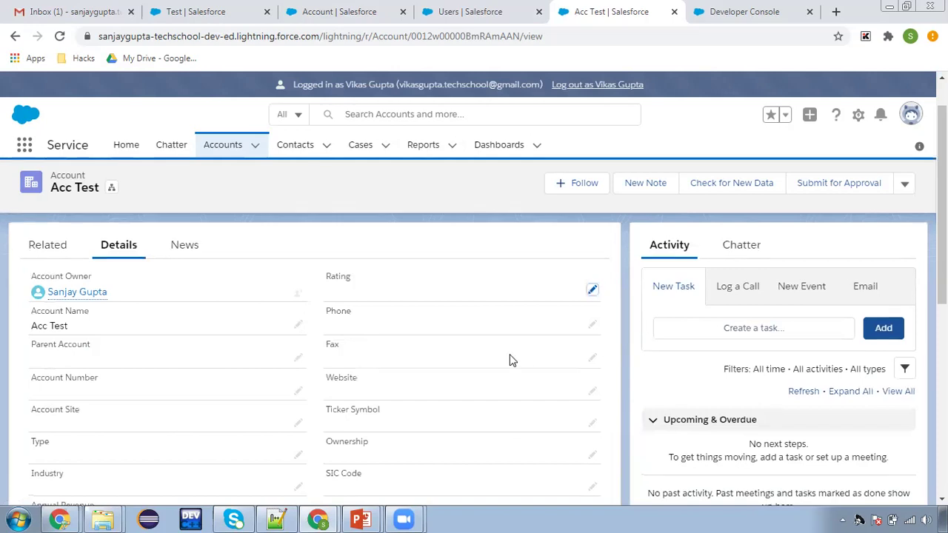
{"action": "left_click", "coordinate": [224, 148]}
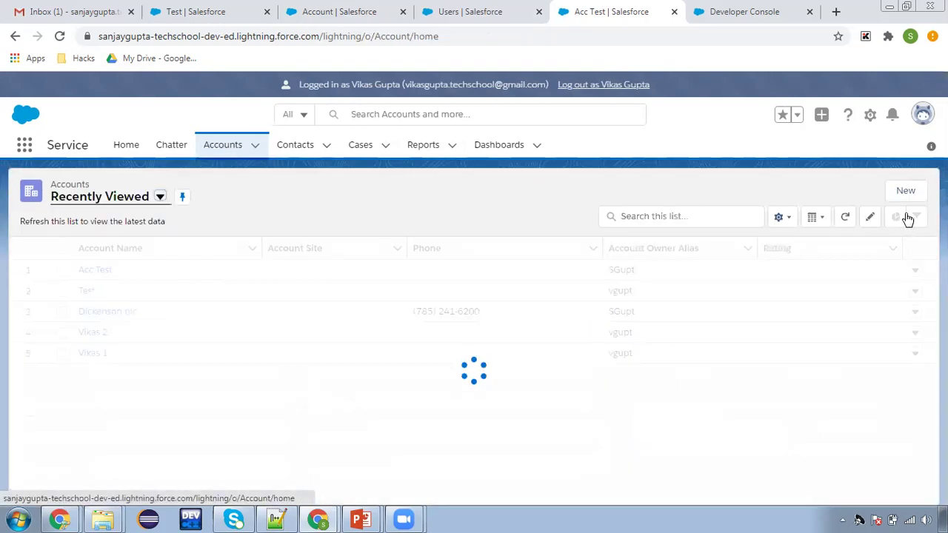
Check Annual Revenue on a New Account form, cancel it, and log out as the test user
{"action": "left_click", "coordinate": [903, 192]}
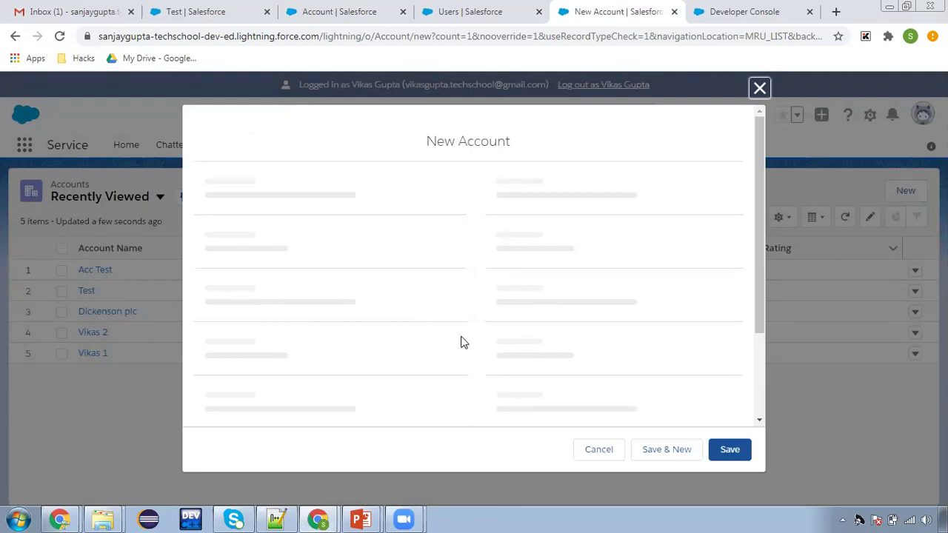
{"action": "scroll", "coordinate": [459, 342], "scroll_direction": "down", "scroll_amount": 2}
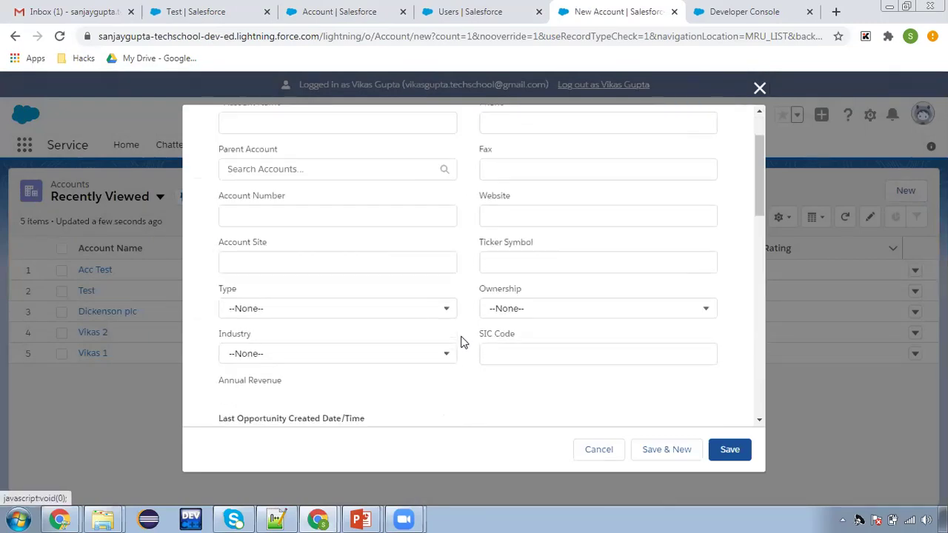
{"action": "scroll", "coordinate": [461, 342], "scroll_direction": "down", "scroll_amount": 1}
{"action": "left_click_drag", "start_coordinate": [215, 314], "coordinate": [301, 330]}
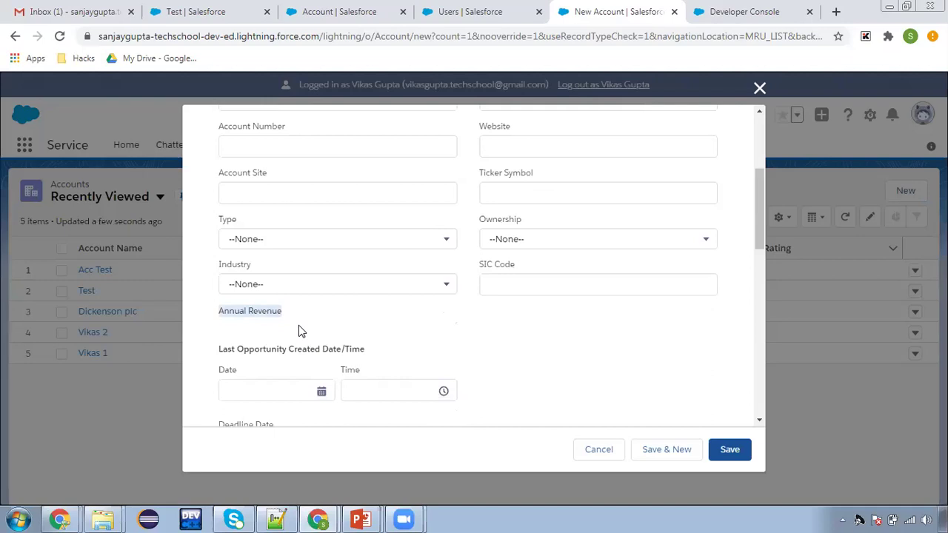
{"action": "left_click", "coordinate": [237, 321]}
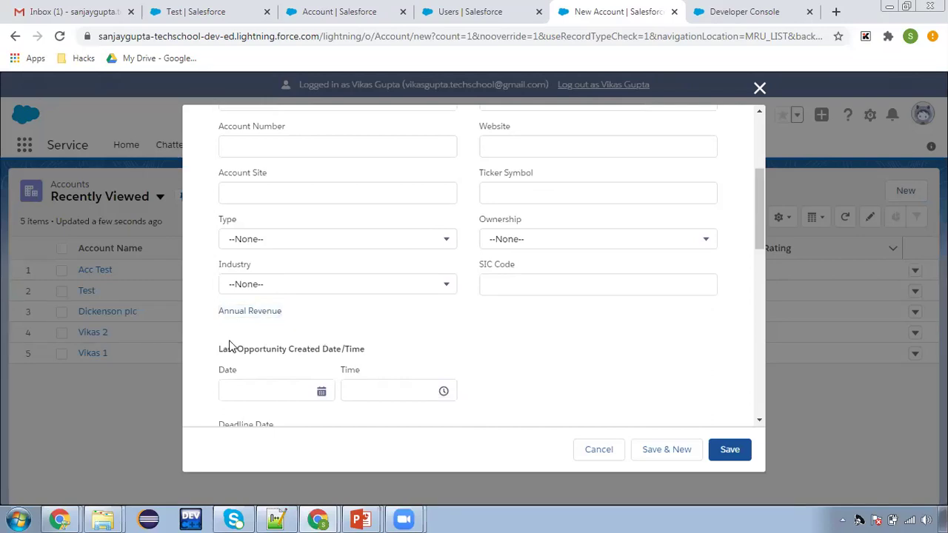
{"action": "left_click", "coordinate": [597, 458]}
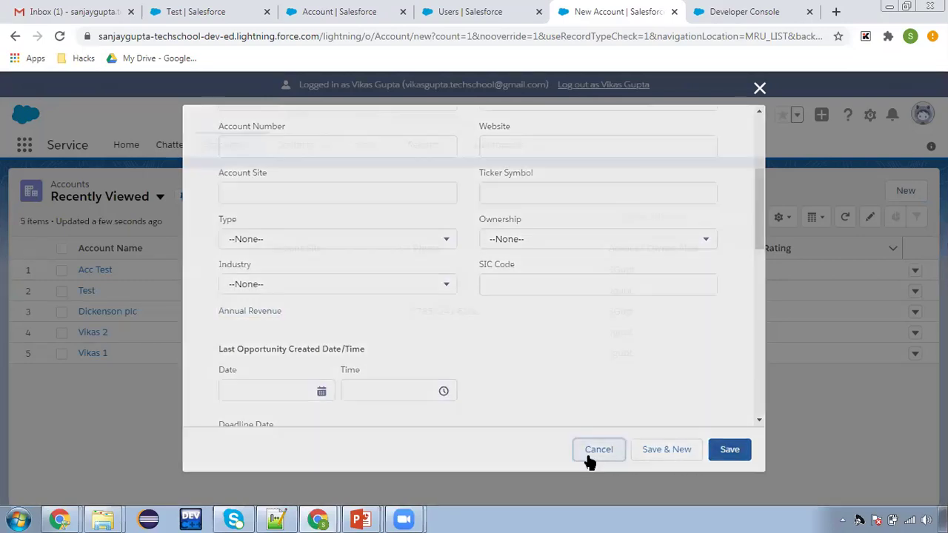
{"action": "left_click", "coordinate": [610, 85]}
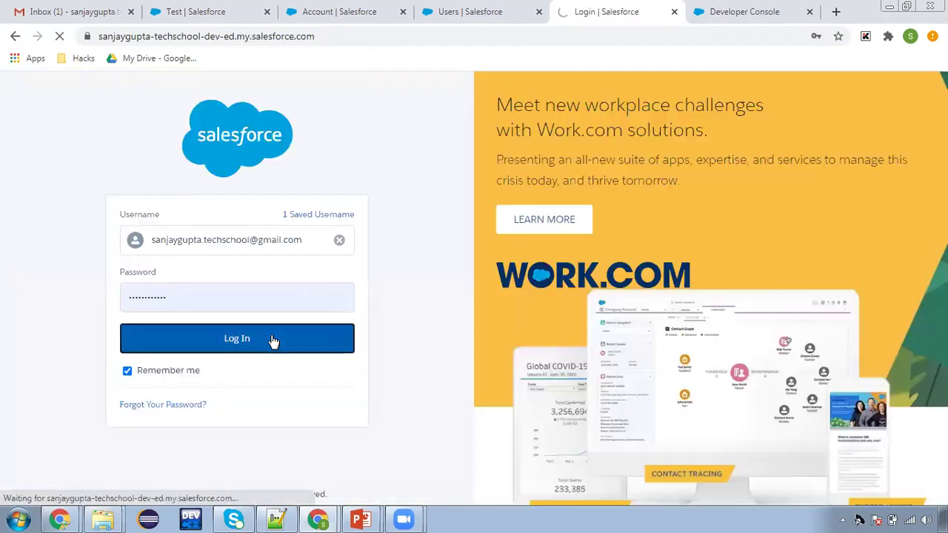
Log back in with the saved username and return to the Annual Revenue field page
{"action": "left_click", "coordinate": [272, 340]}
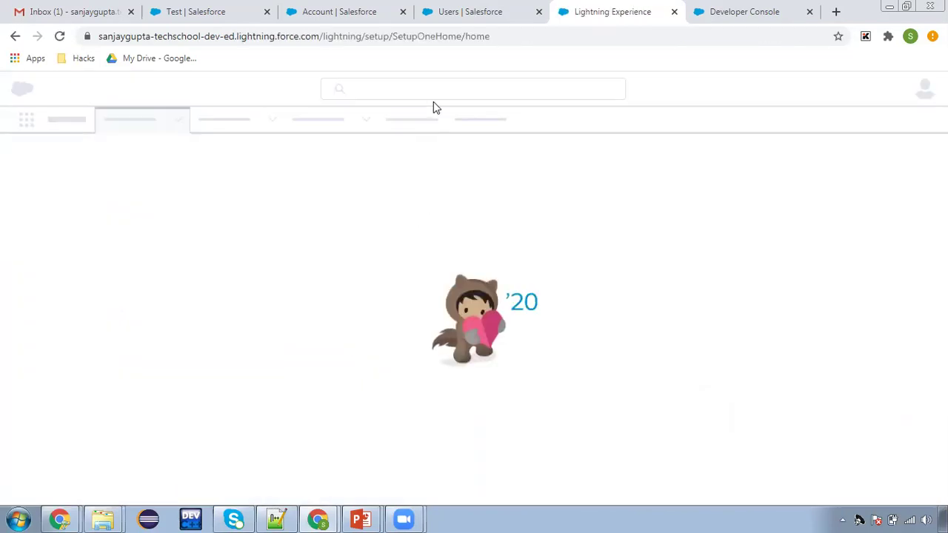
{"action": "left_click", "coordinate": [334, 11]}
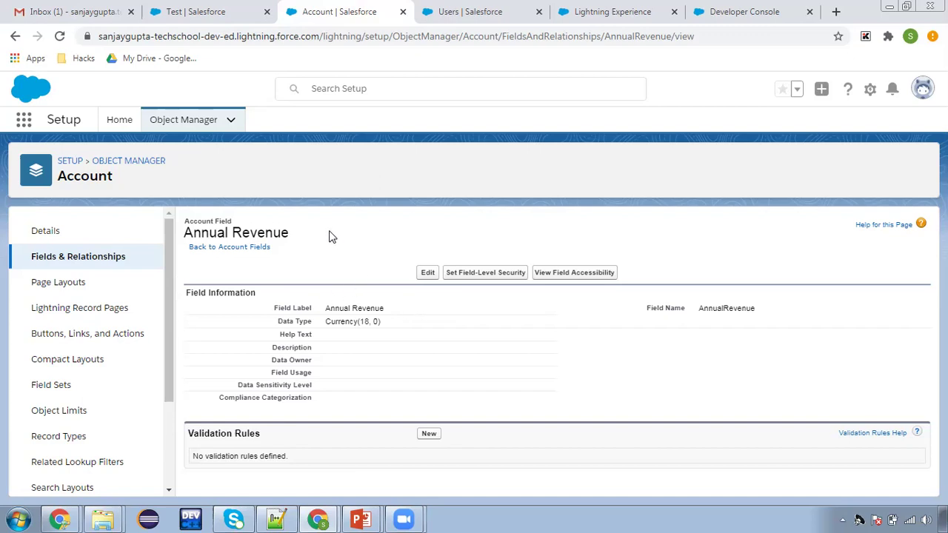
Switch to the slides and back, then open Annual Revenue's Set Field-Level Security page
{"action": "key", "text": "alt+Tab"}
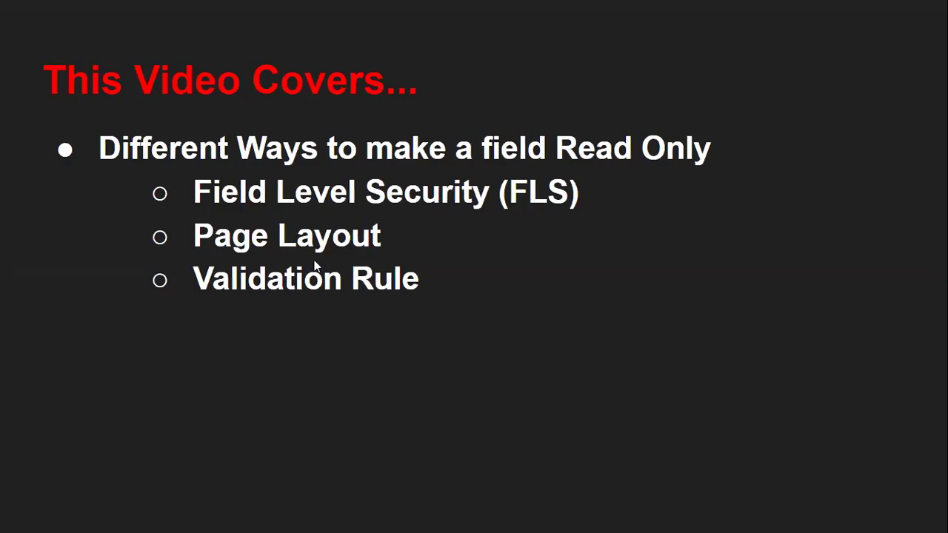
{"action": "key", "text": "alt+Tab"}
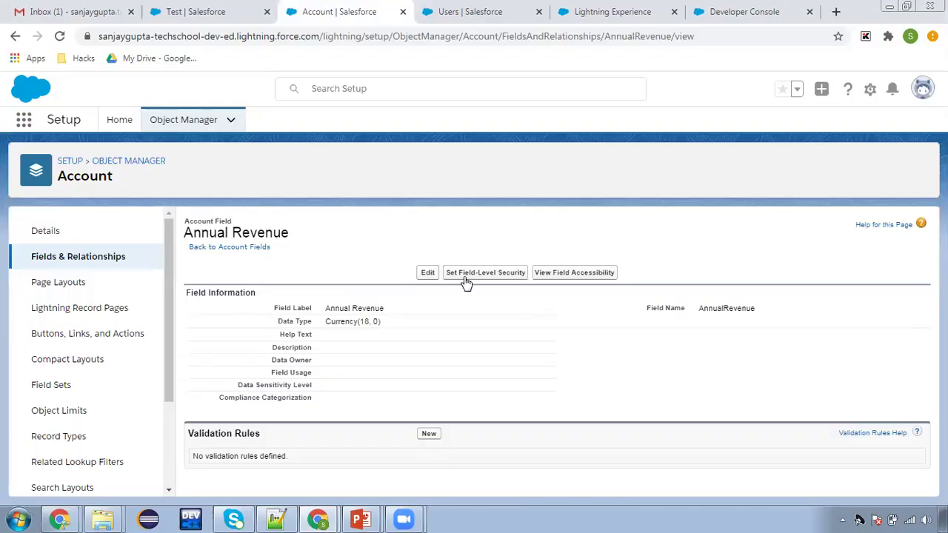
{"action": "left_click", "coordinate": [465, 275]}
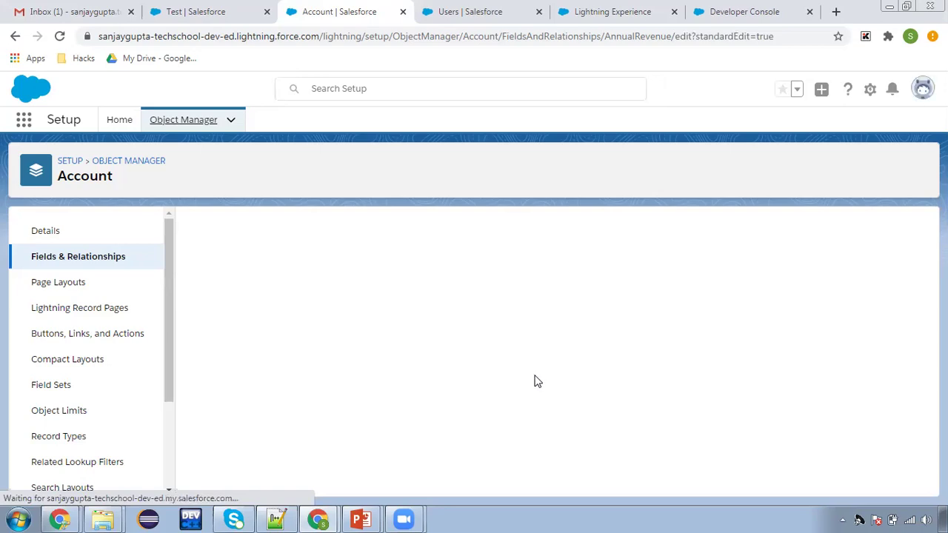
Toggle the My User Profile Read-Only checkbox for Annual Revenue and save
{"action": "scroll", "coordinate": [757, 400], "scroll_direction": "down", "scroll_amount": 6}
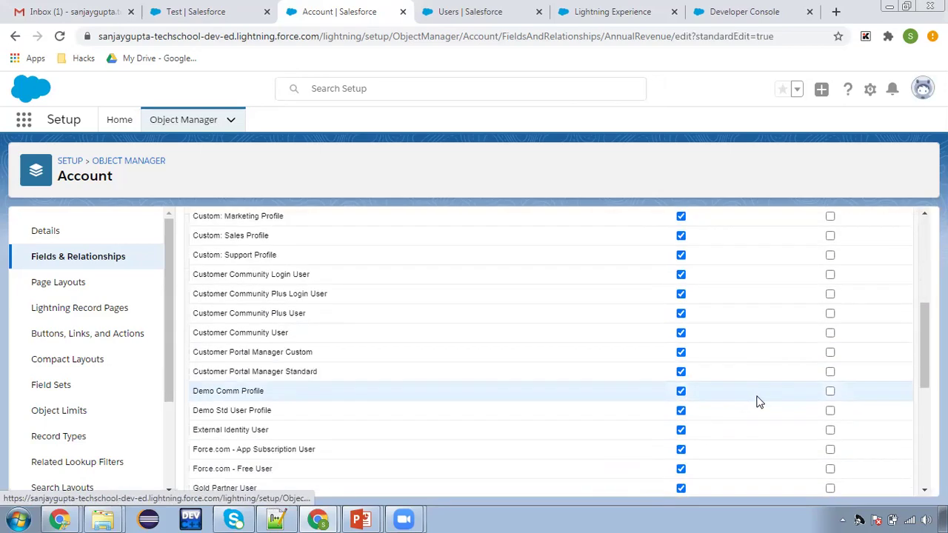
{"action": "left_click", "coordinate": [828, 405]}
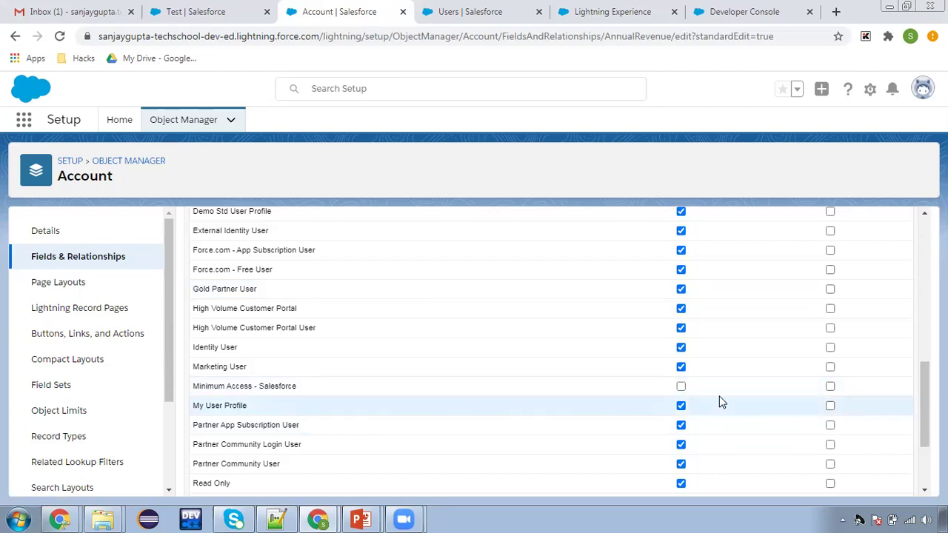
{"action": "scroll", "coordinate": [703, 400], "scroll_direction": "up", "scroll_amount": 10}
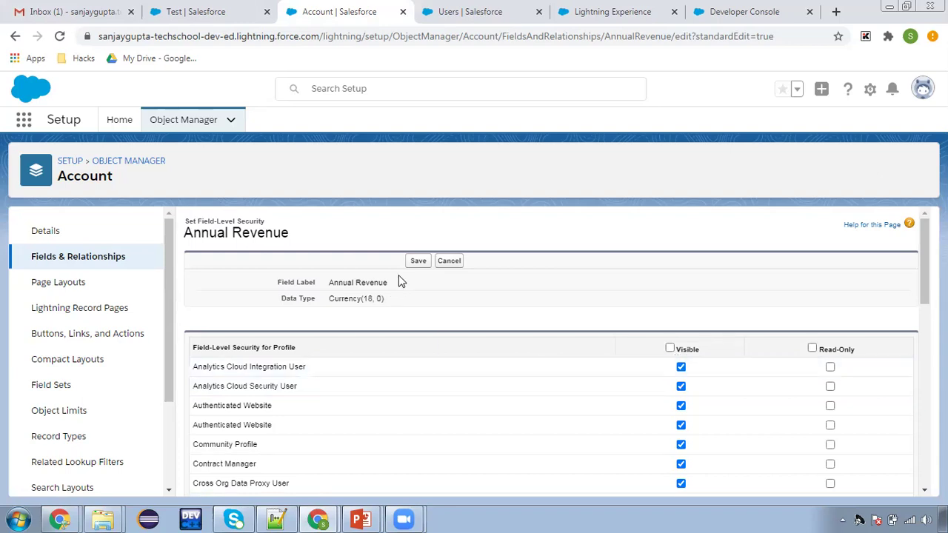
{"action": "left_click", "coordinate": [416, 262]}
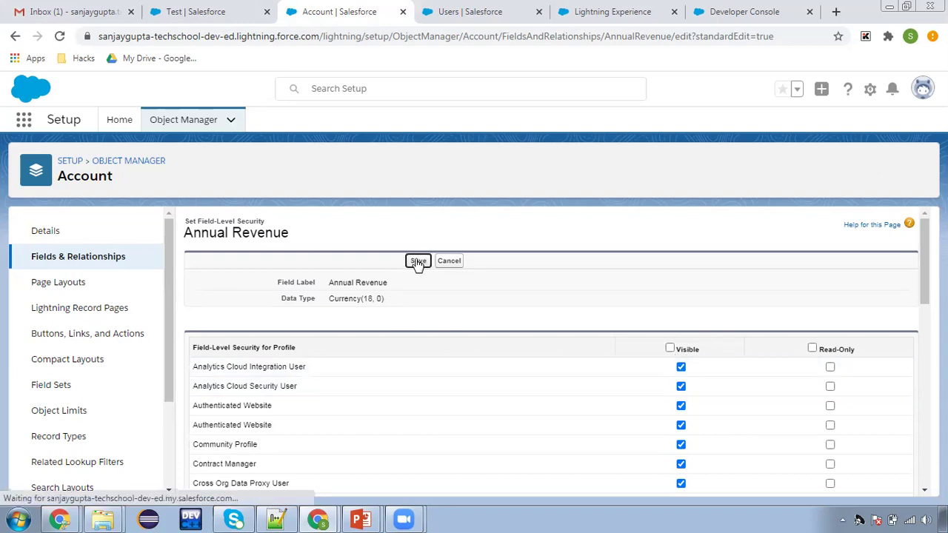
In Account Layout, set Annual Revenue's field properties to Read-Only and save the layout
{"action": "left_click", "coordinate": [58, 292]}
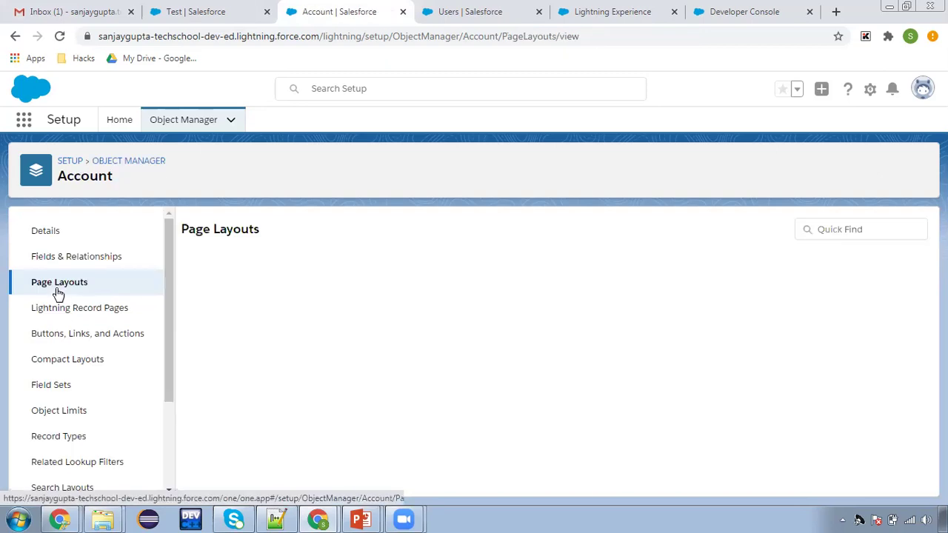
{"action": "left_click", "coordinate": [199, 392]}
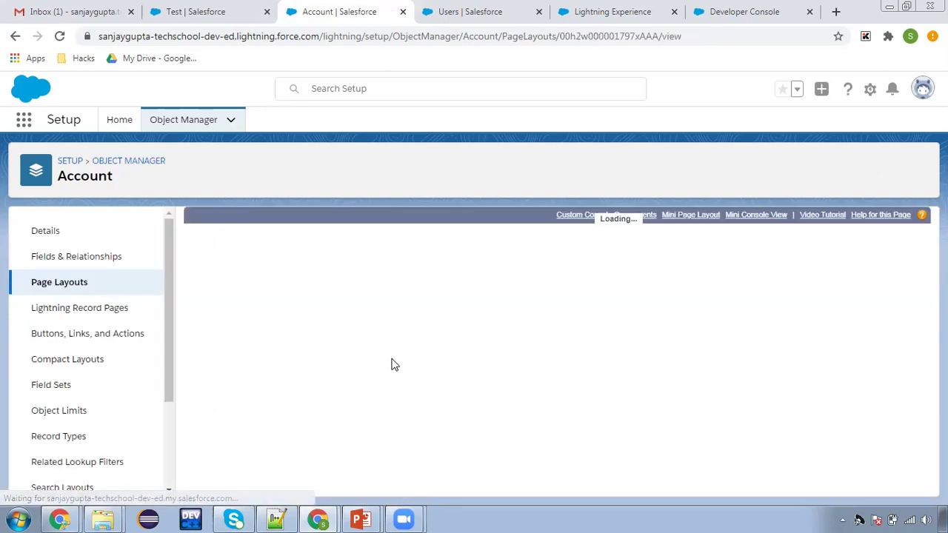
{"action": "scroll", "coordinate": [398, 355], "scroll_direction": "down", "scroll_amount": 3}
{"action": "scroll", "coordinate": [399, 363], "scroll_direction": "down", "scroll_amount": 2}
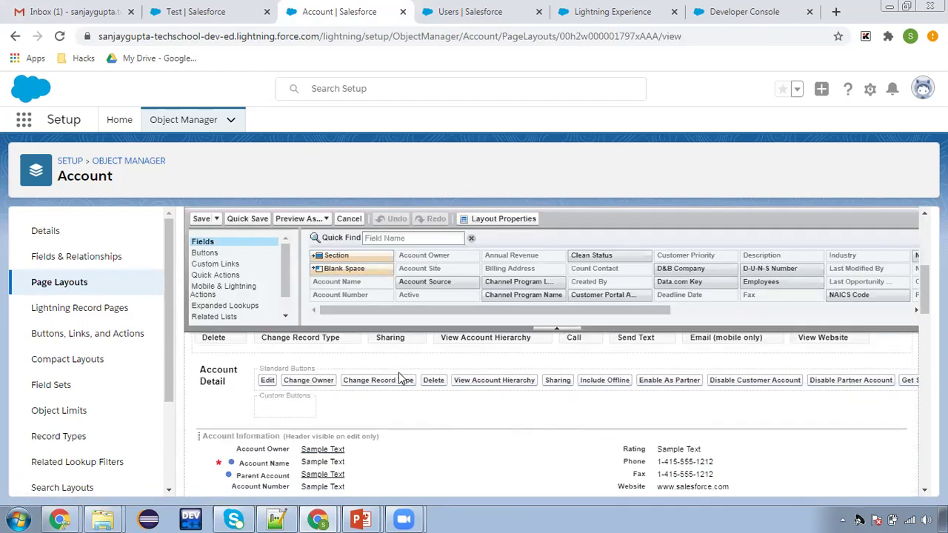
{"action": "scroll", "coordinate": [410, 399], "scroll_direction": "down", "scroll_amount": 5}
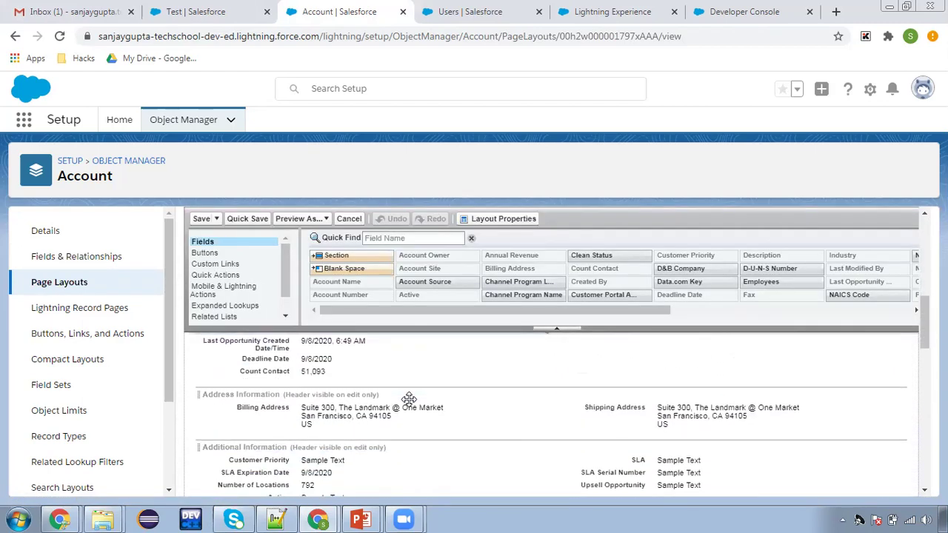
{"action": "scroll", "coordinate": [408, 398], "scroll_direction": "up", "scroll_amount": 4}
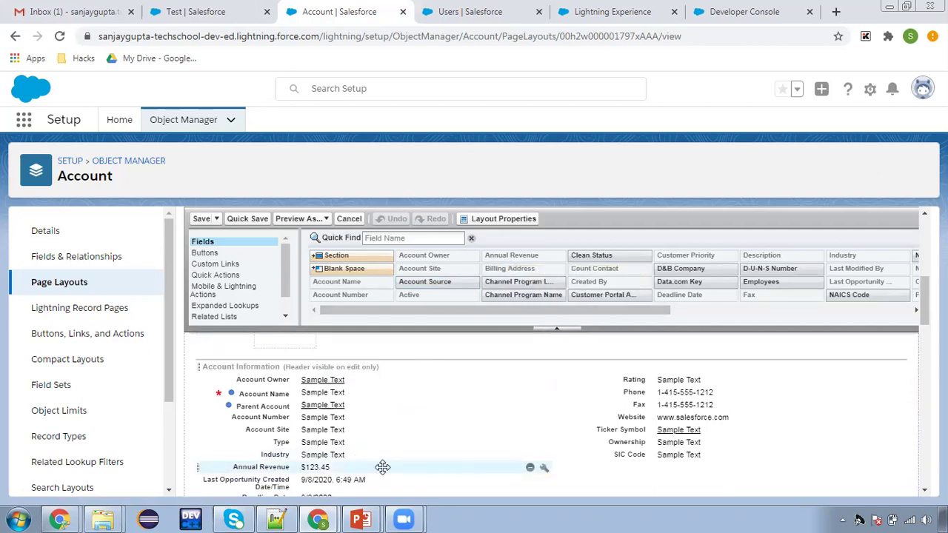
{"action": "left_click", "coordinate": [544, 468]}
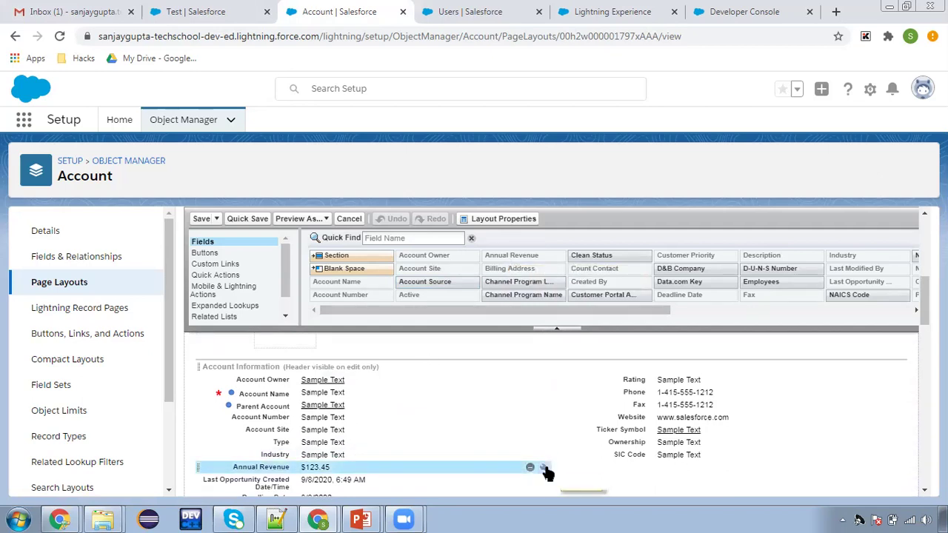
{"action": "left_click", "coordinate": [570, 352]}
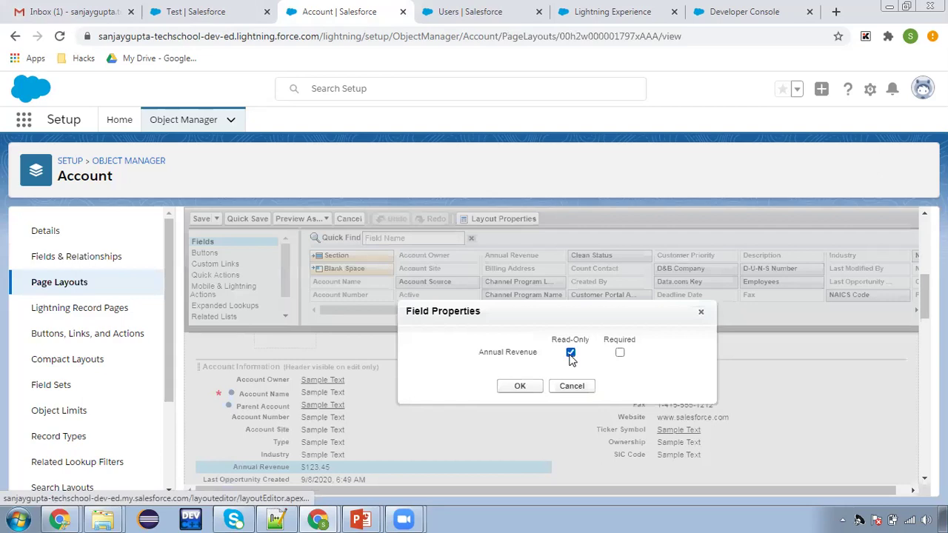
{"action": "left_click", "coordinate": [528, 388]}
{"action": "left_click", "coordinate": [198, 223]}
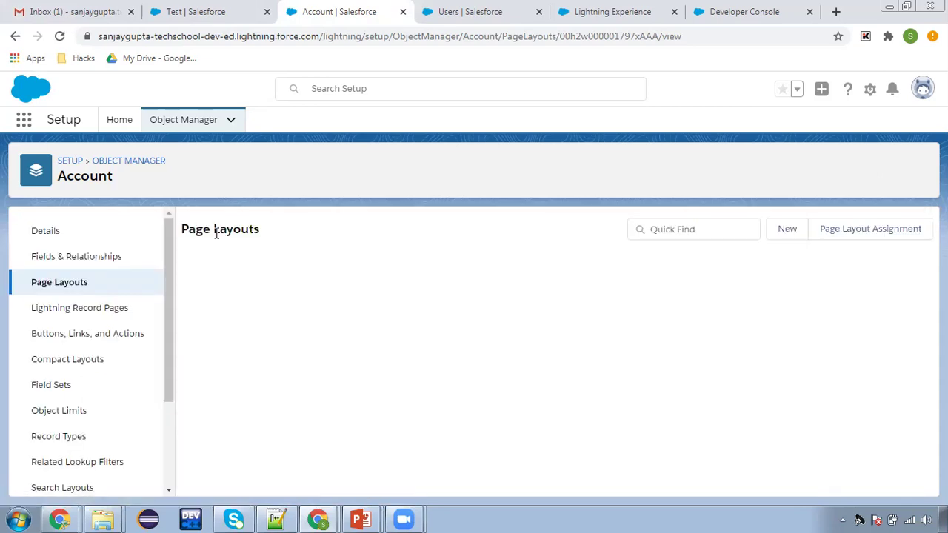
{"action": "left_click", "coordinate": [200, 9]}
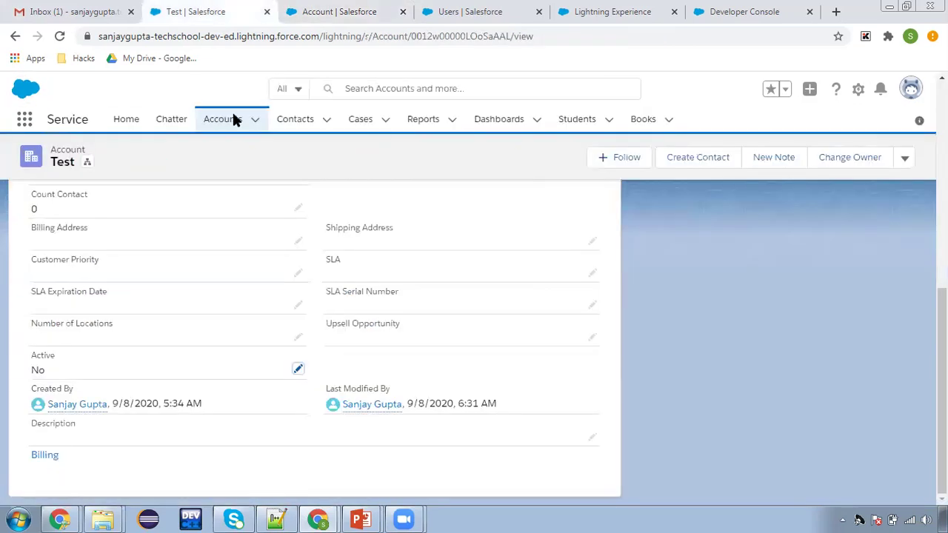
{"action": "left_click", "coordinate": [226, 124]}
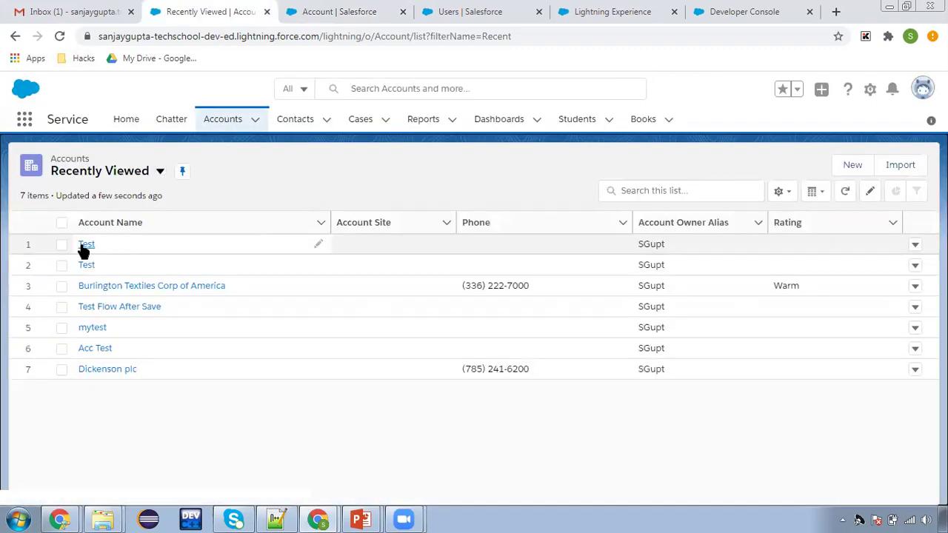
{"action": "left_click", "coordinate": [87, 247]}
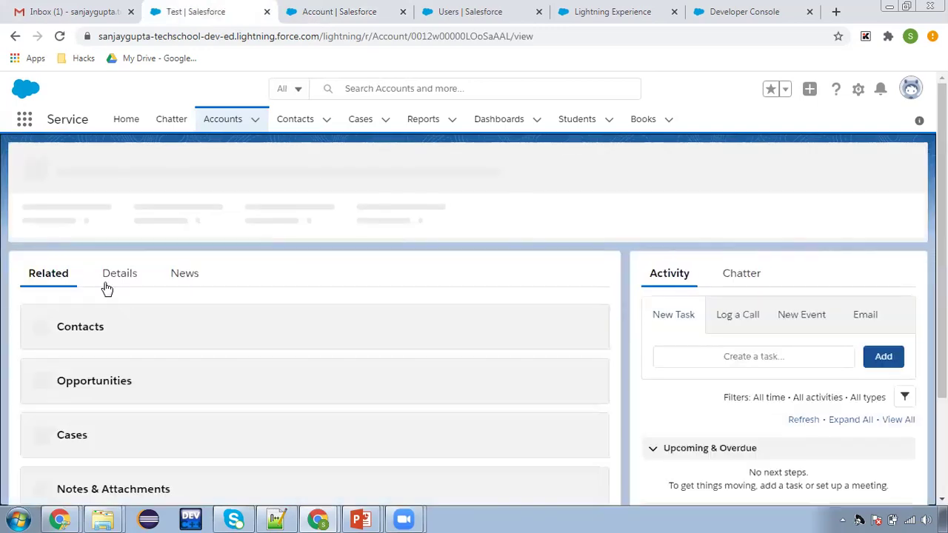
{"action": "left_click", "coordinate": [111, 278]}
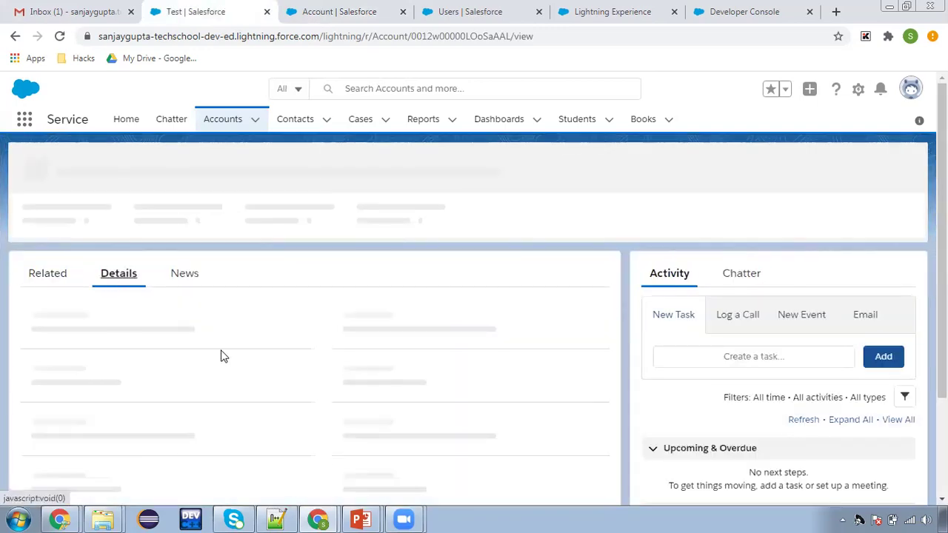
{"action": "scroll", "coordinate": [381, 374], "scroll_direction": "down", "scroll_amount": 3}
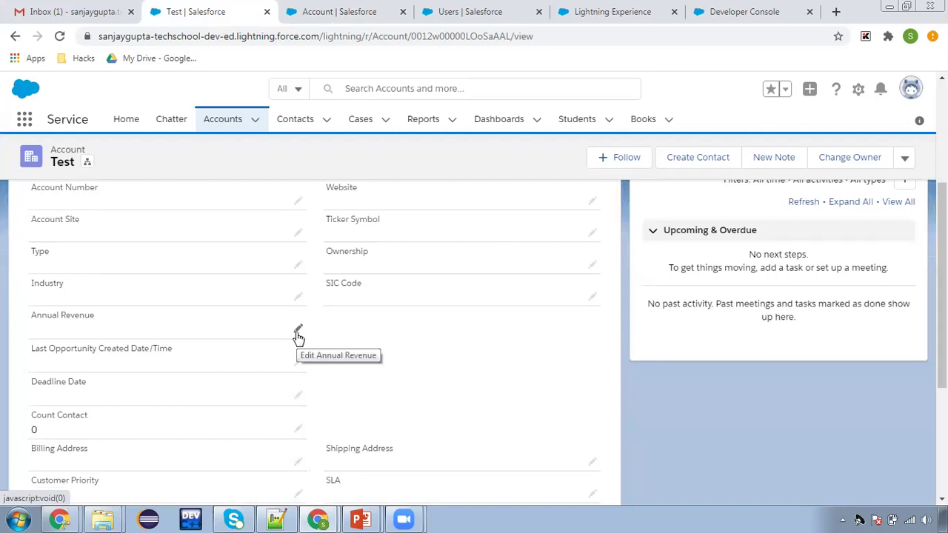
{"action": "left_click", "coordinate": [603, 18]}
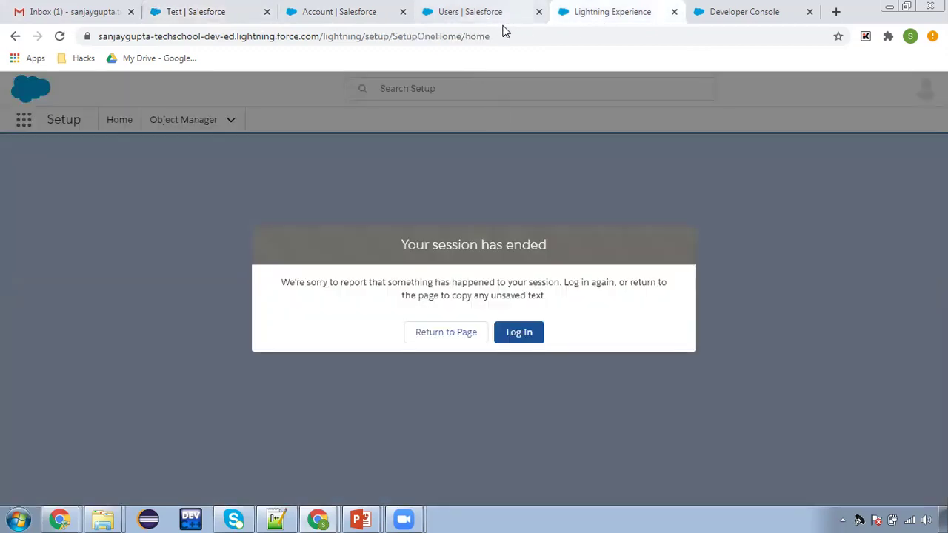
Reload the expired Setup page and log in as the test user from Users
{"action": "left_click", "coordinate": [61, 37]}
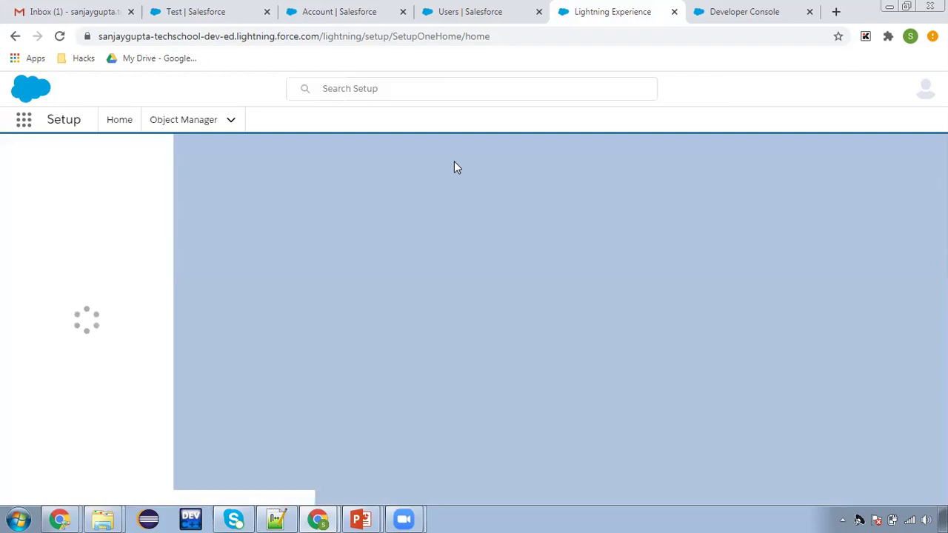
{"action": "left_click", "coordinate": [453, 18]}
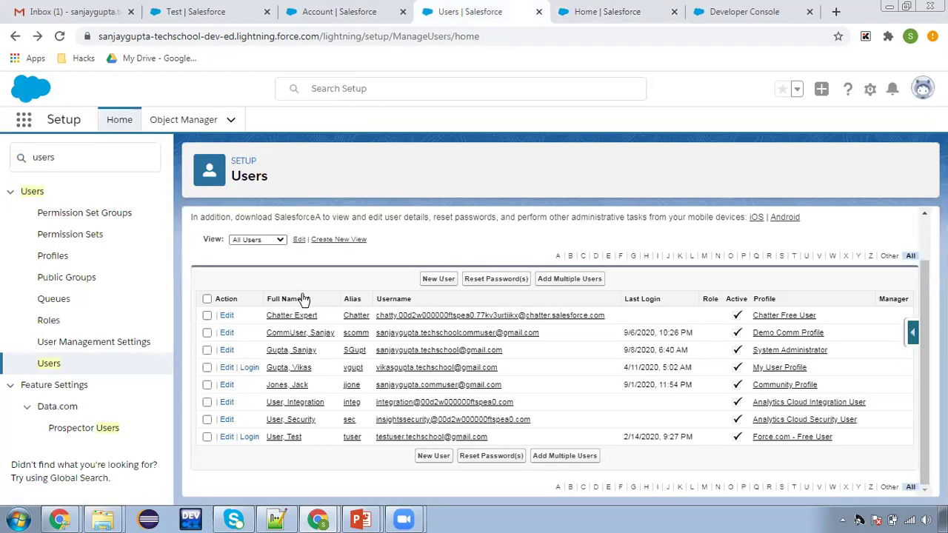
{"action": "left_click", "coordinate": [249, 373]}
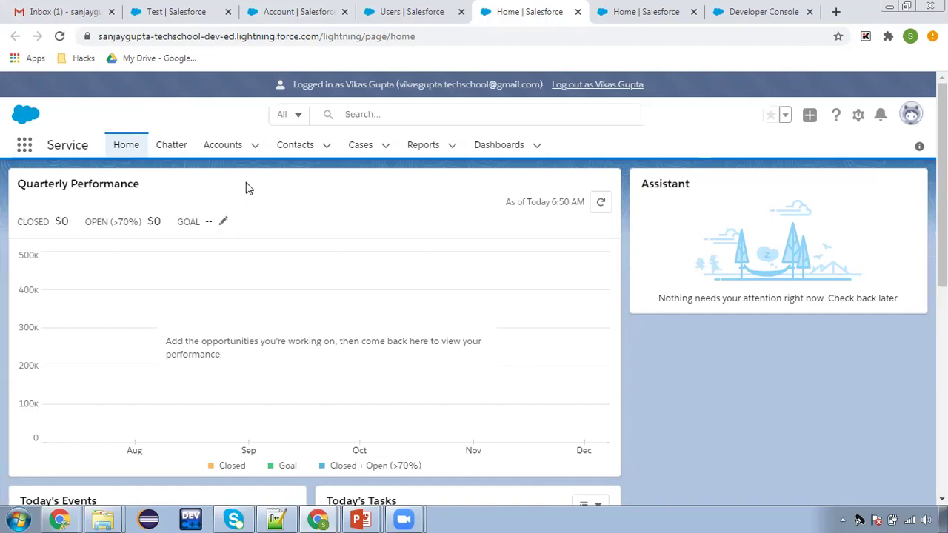
On the Acc Test account details, confirm Annual Revenue shows no edit pencil
{"action": "left_click", "coordinate": [223, 145]}
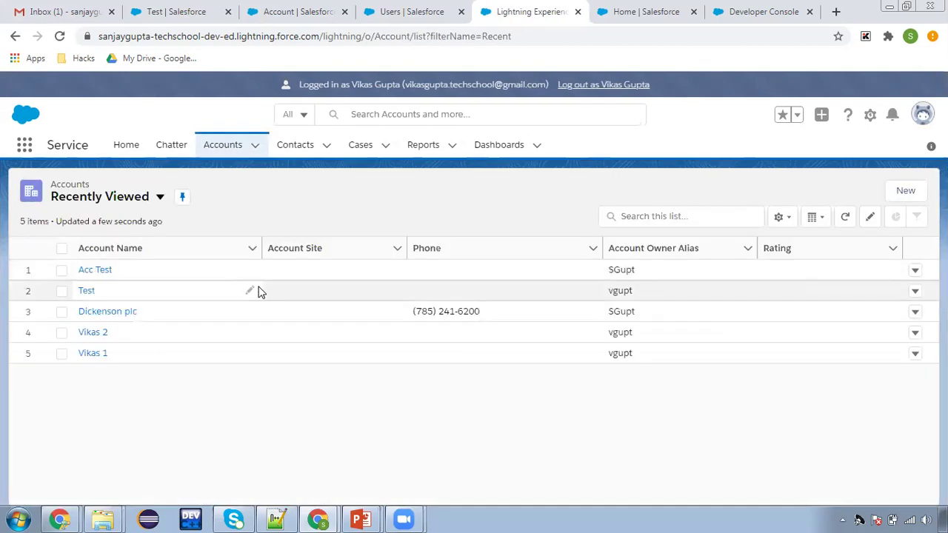
{"action": "left_click", "coordinate": [83, 272]}
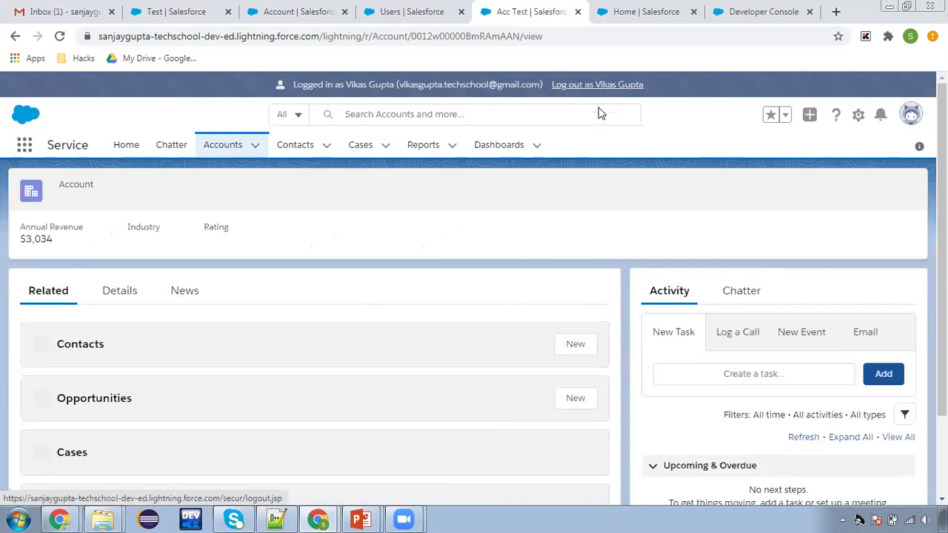
{"action": "left_click", "coordinate": [121, 292]}
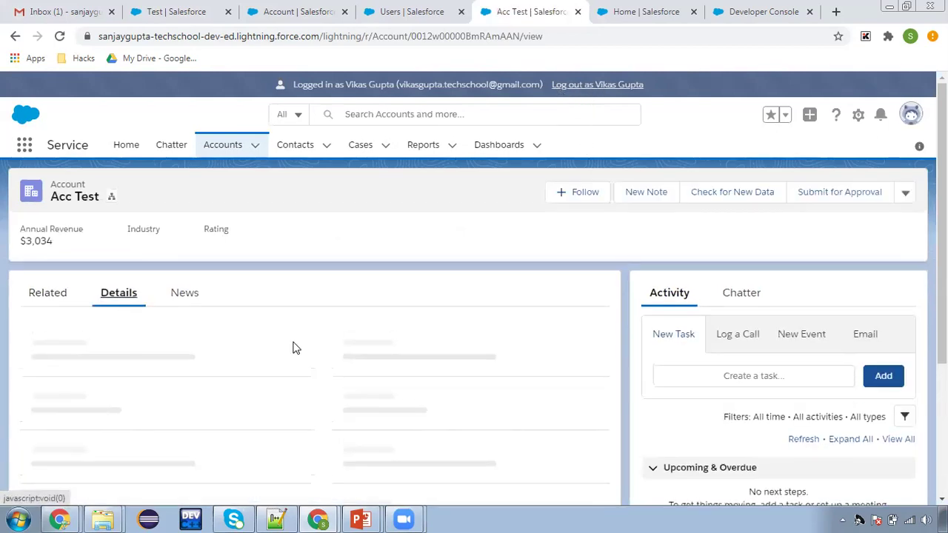
{"action": "scroll", "coordinate": [300, 363], "scroll_direction": "down", "scroll_amount": 2}
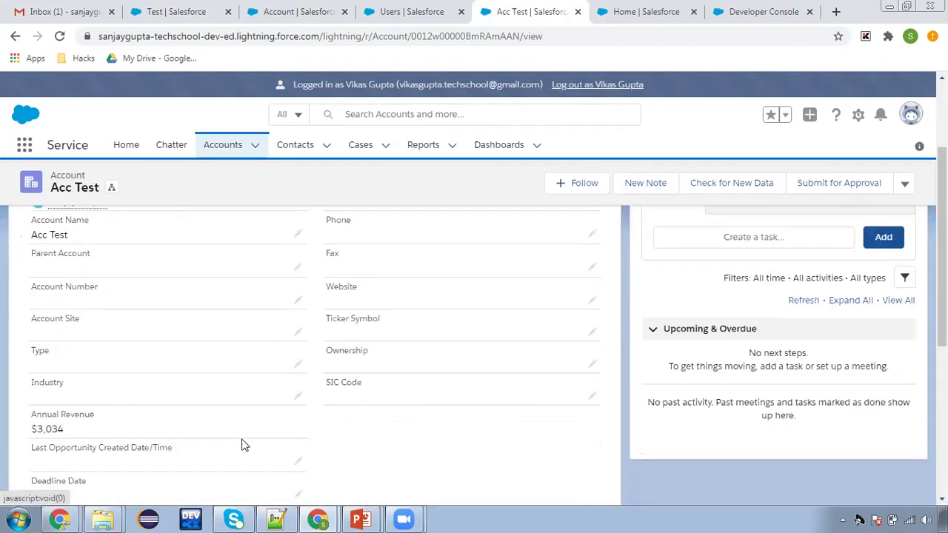
{"action": "left_click_drag", "start_coordinate": [28, 416], "coordinate": [72, 430]}
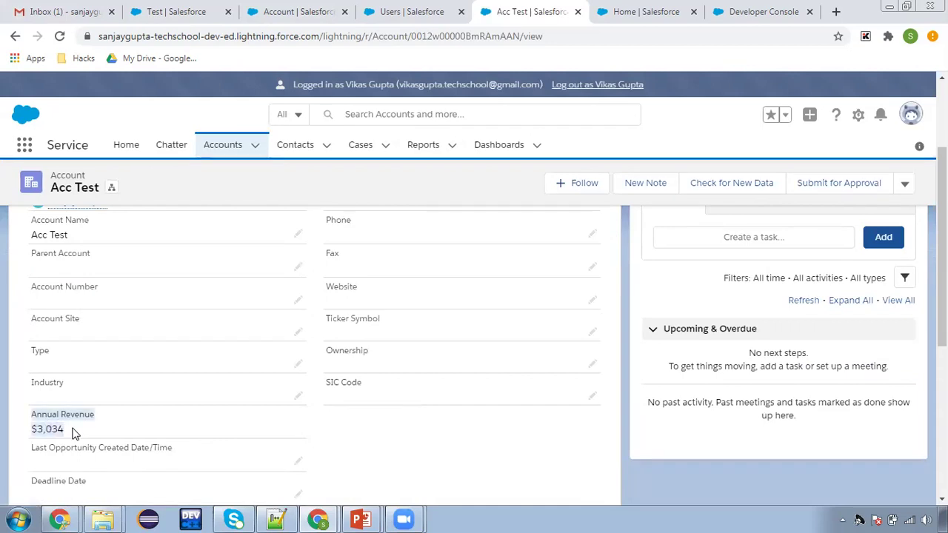
{"action": "left_click", "coordinate": [169, 421]}
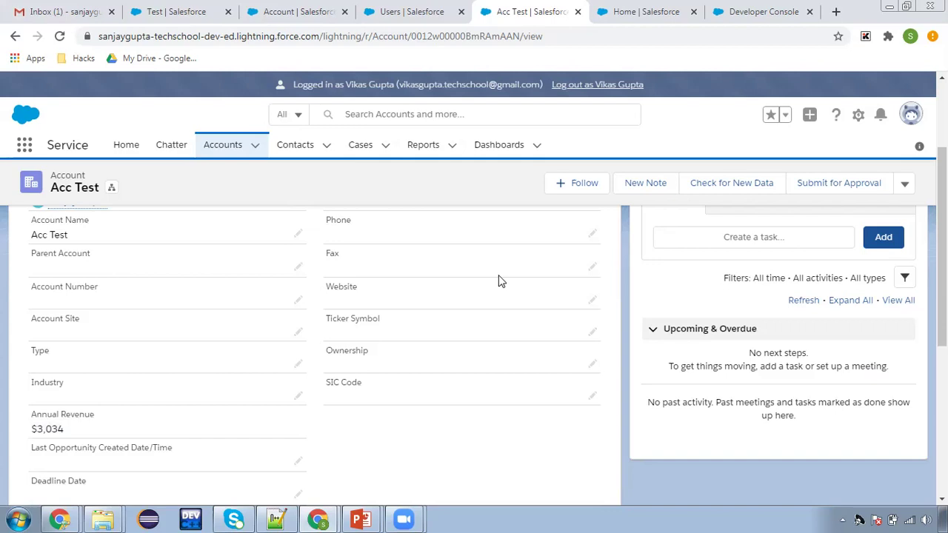
Log out, log back in as administrator, and open Account Page Layout Assignment
{"action": "left_click", "coordinate": [592, 86]}
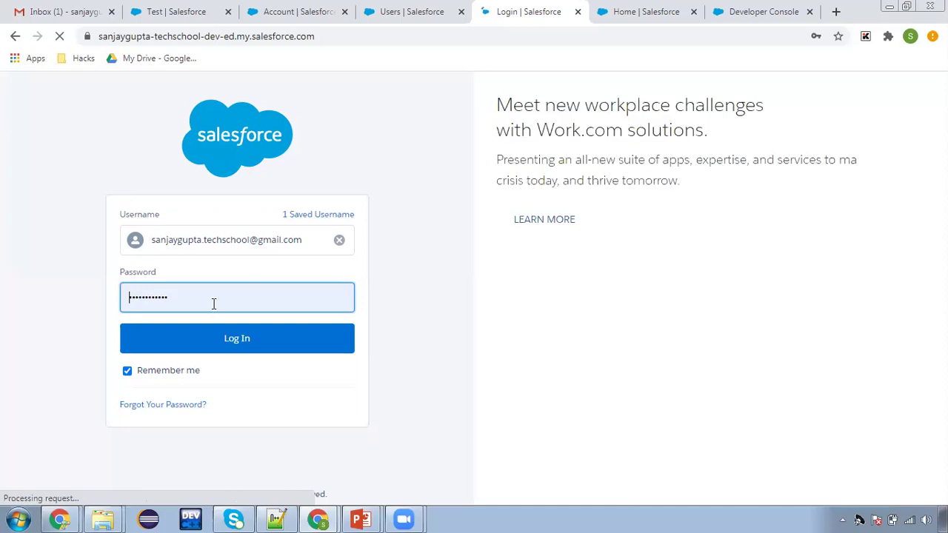
{"action": "left_click", "coordinate": [220, 341]}
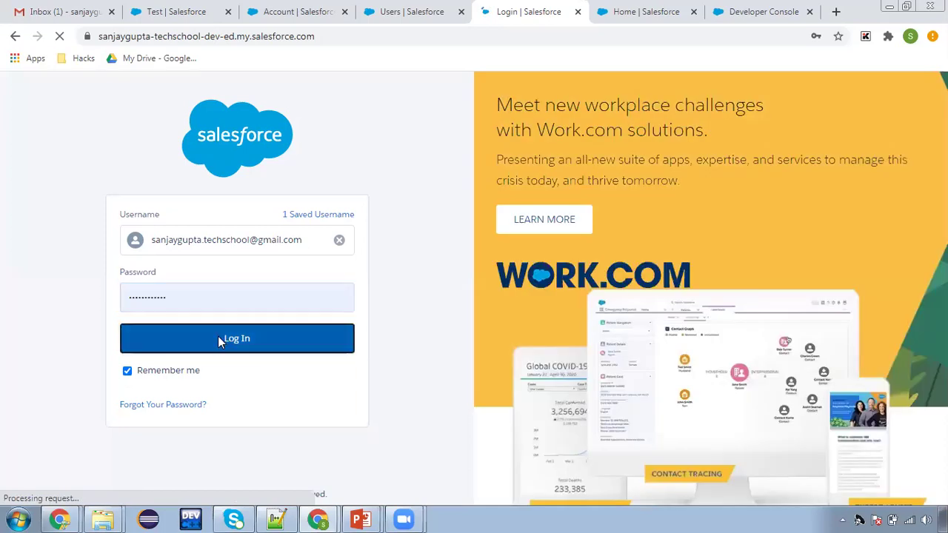
{"action": "left_click", "coordinate": [308, 15]}
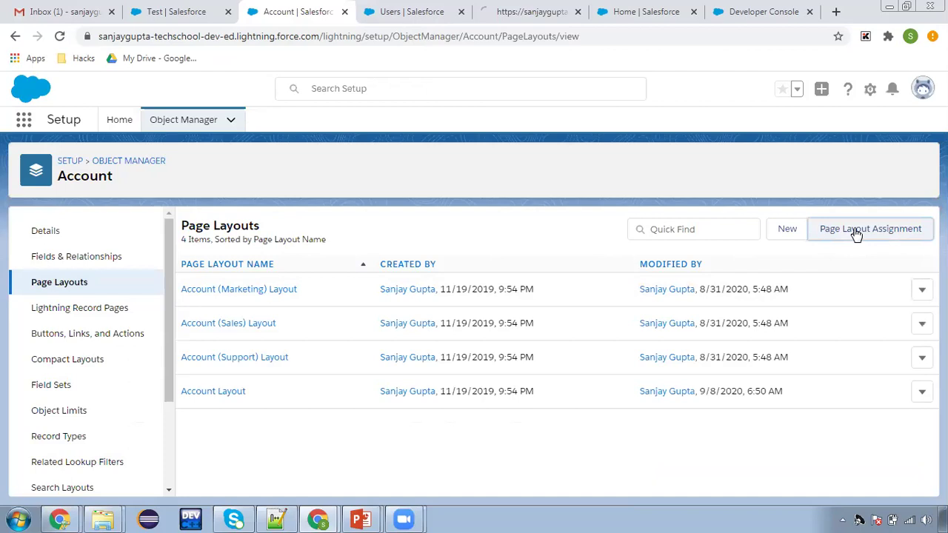
{"action": "left_click", "coordinate": [857, 231]}
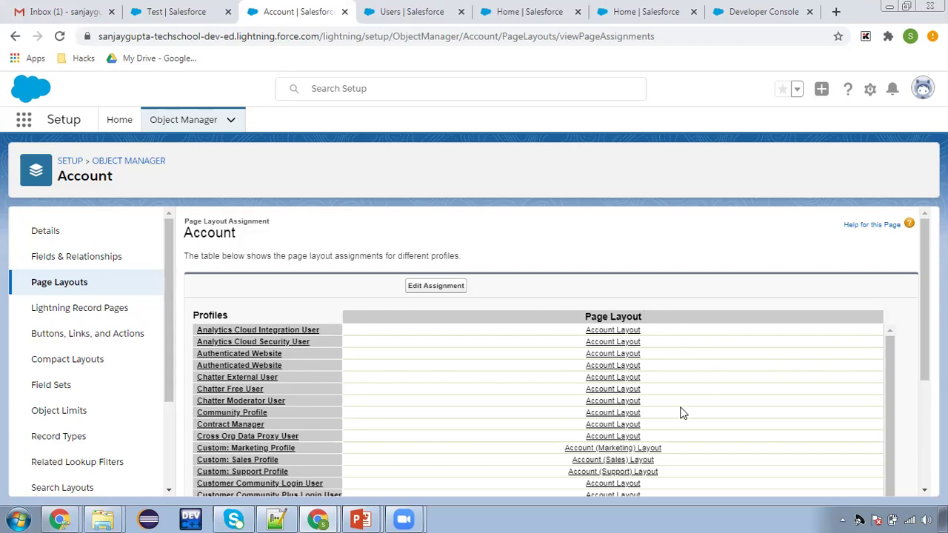
Review each profile's Account layout assignment, open Account Fields & Relationships, then switch to the slides
{"action": "scroll", "coordinate": [682, 413], "scroll_direction": "down", "scroll_amount": 2}
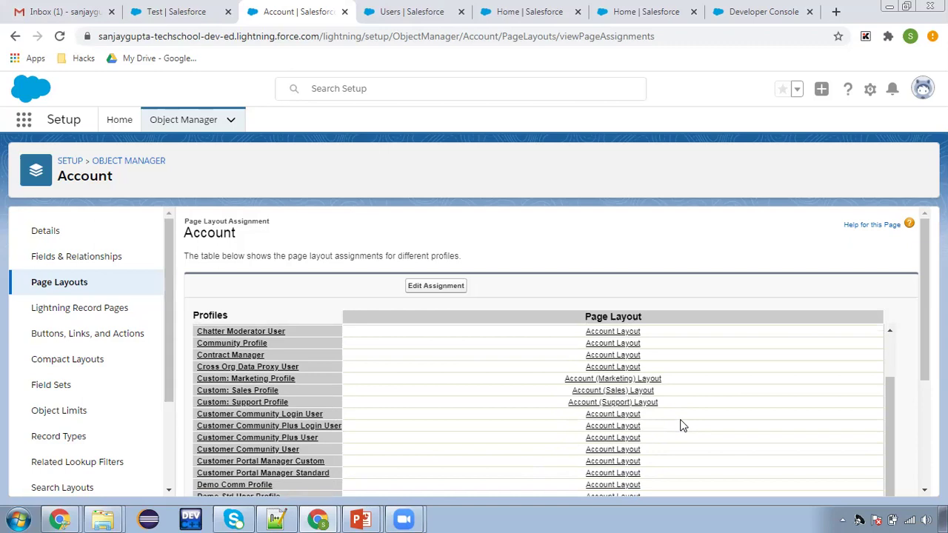
{"action": "scroll", "coordinate": [497, 371], "scroll_direction": "up", "scroll_amount": 2}
{"action": "left_click", "coordinate": [94, 259]}
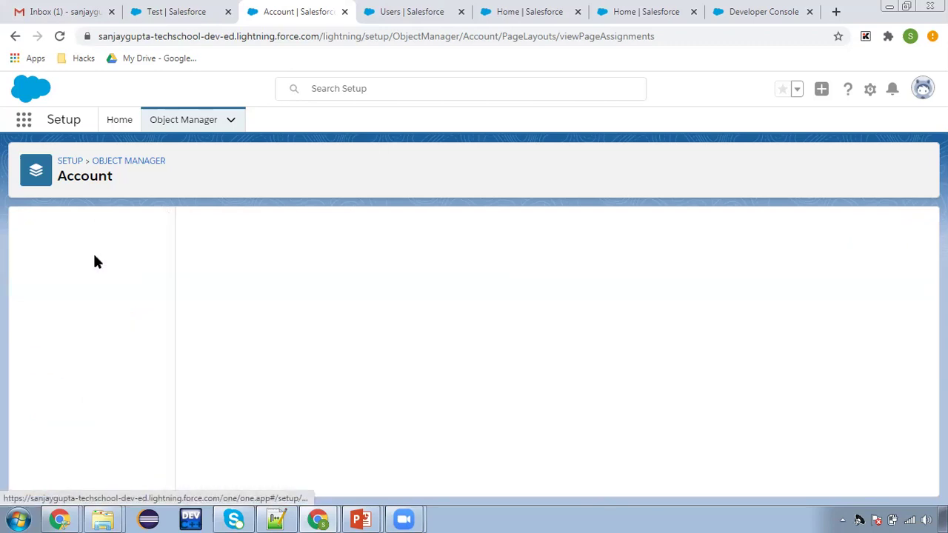
{"action": "key", "text": "alt+Tab"}
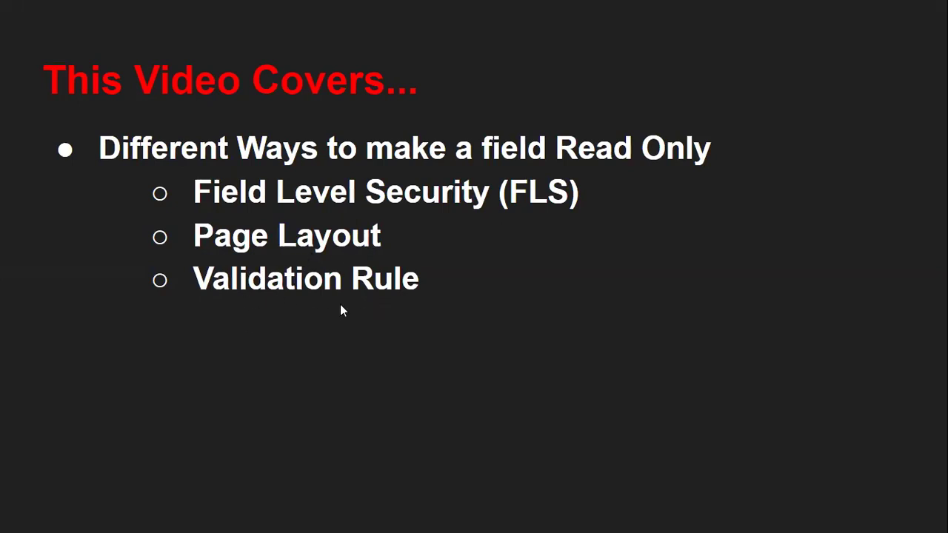
Return from the 'This Video Covers...' slide to the Salesforce Account Fields & Relationships list
{"action": "key", "text": "alt+Tab"}
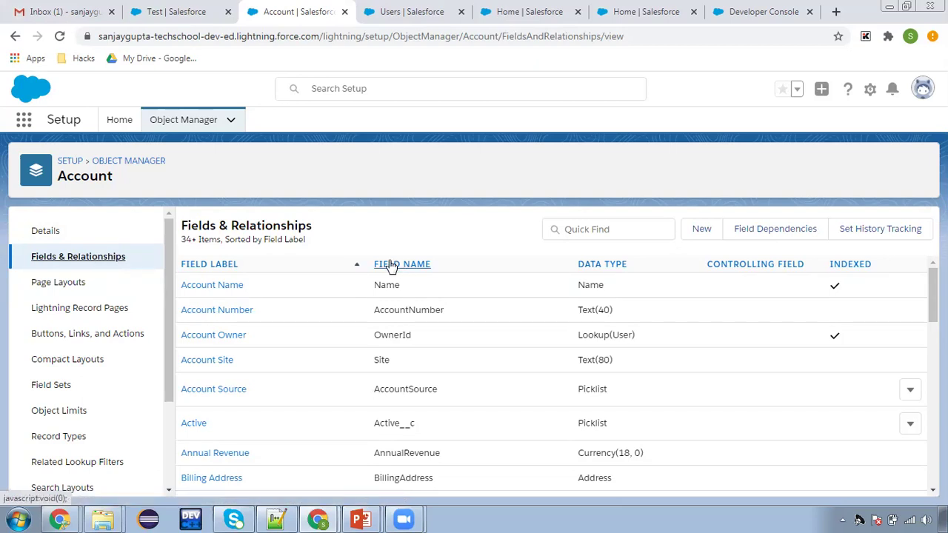
In Account Layout, uncheck Read-Only on Annual Revenue's field properties and save the layout
{"action": "left_click", "coordinate": [74, 286]}
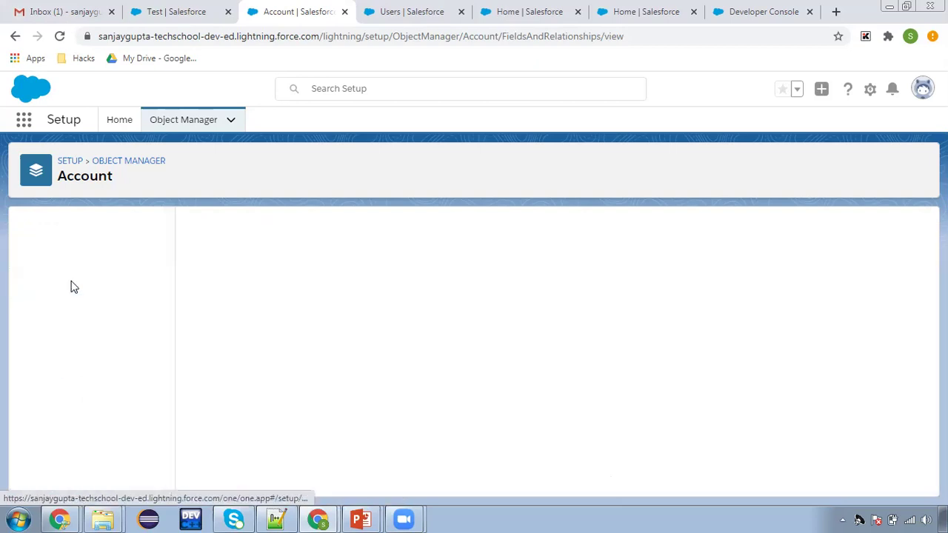
{"action": "left_click", "coordinate": [227, 394]}
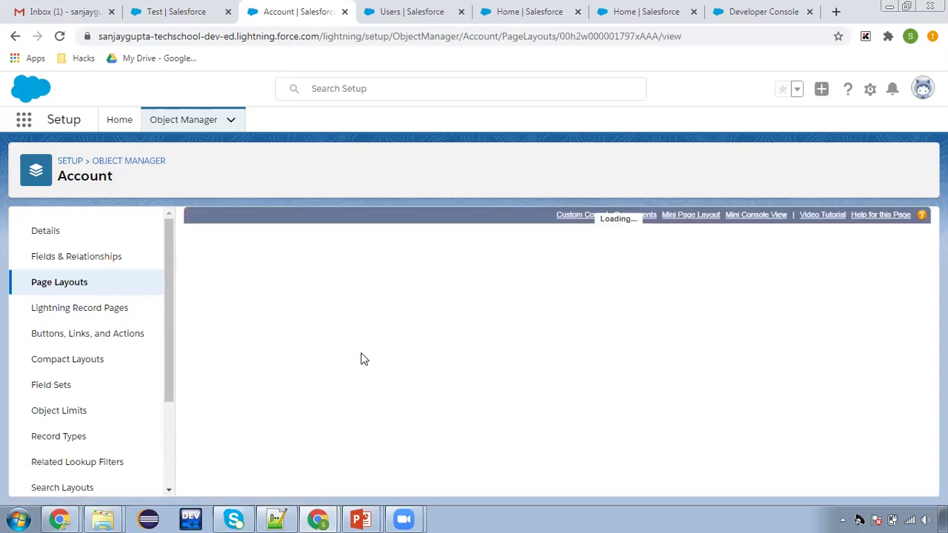
{"action": "scroll", "coordinate": [362, 397], "scroll_direction": "down", "scroll_amount": 3}
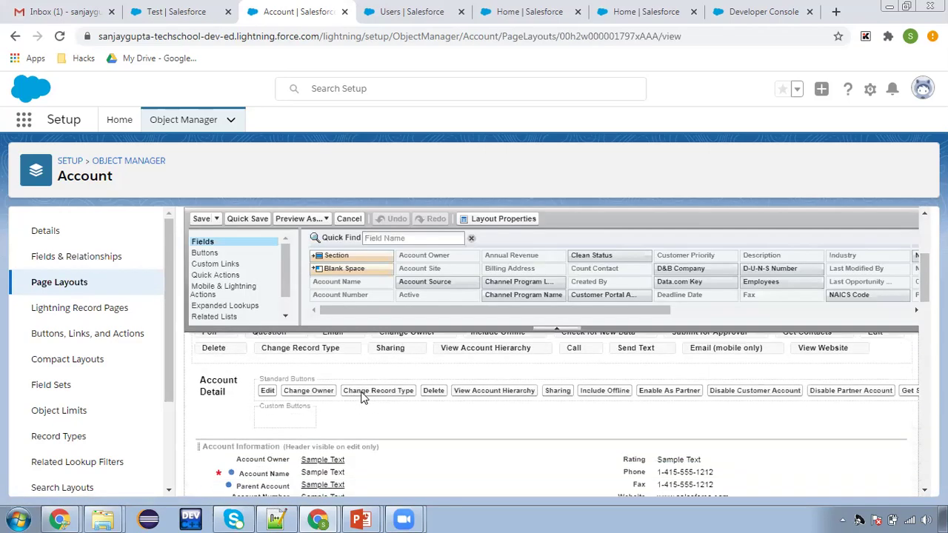
{"action": "scroll", "coordinate": [362, 397], "scroll_direction": "down", "scroll_amount": 2}
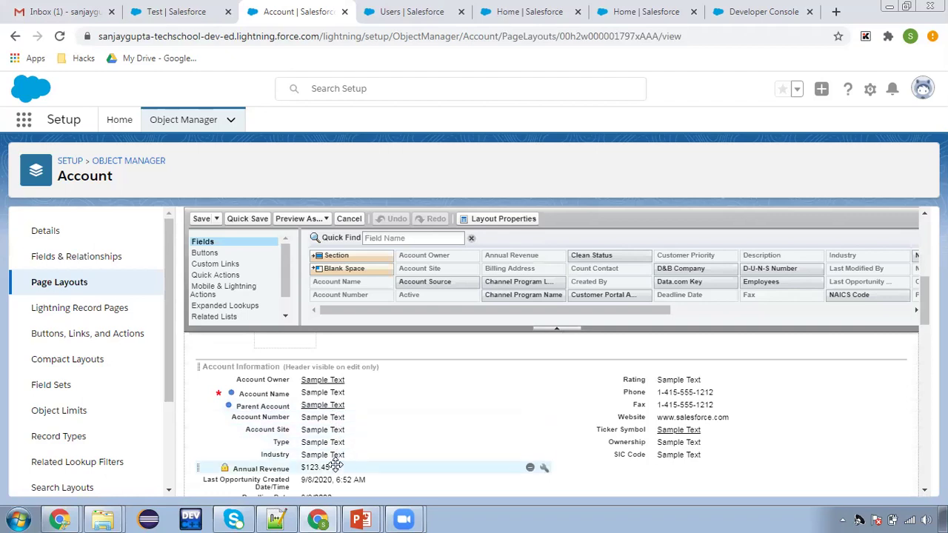
{"action": "left_click", "coordinate": [543, 466]}
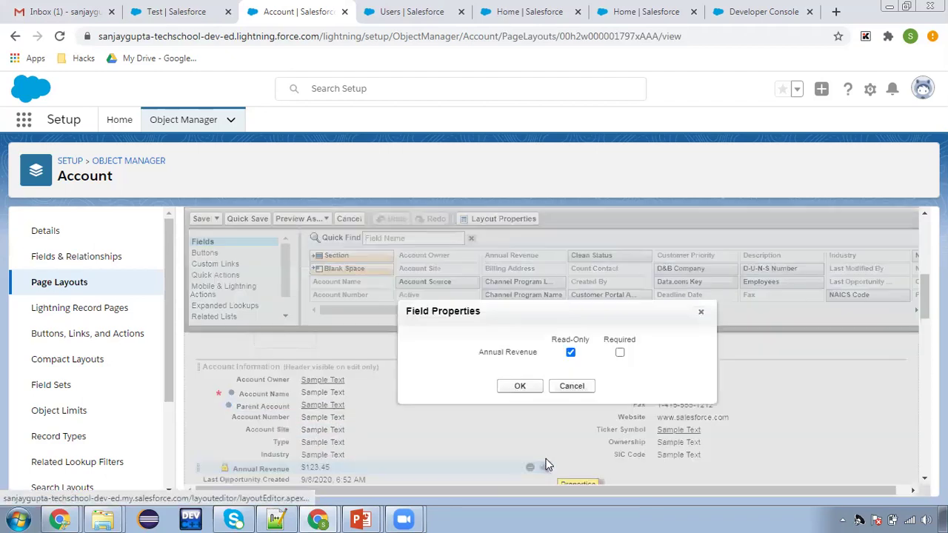
{"action": "left_click", "coordinate": [570, 352]}
{"action": "left_click", "coordinate": [530, 385]}
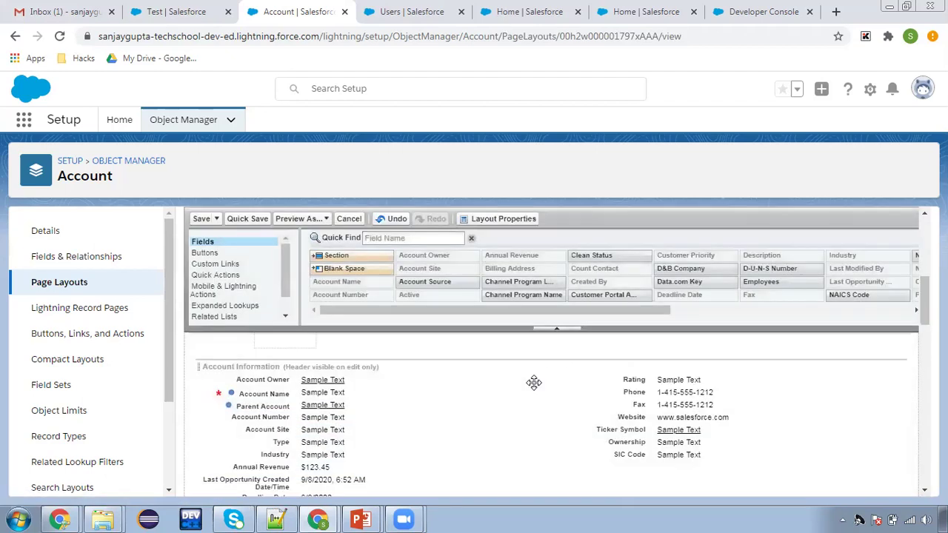
{"action": "left_click", "coordinate": [199, 219]}
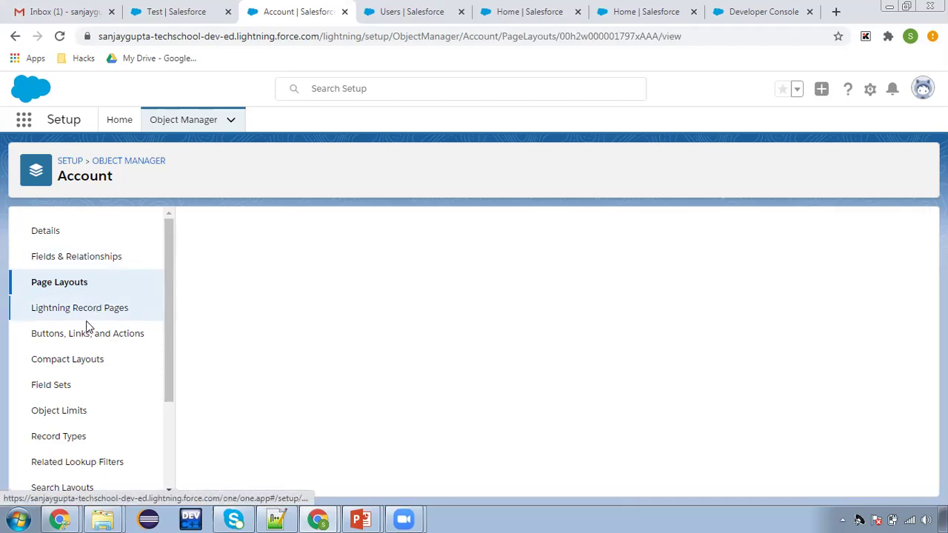
Start a new Account validation rule with Rule Name 'Check Annual Revenue' (Check_Annual_Revenue)
{"action": "scroll", "coordinate": [93, 433], "scroll_direction": "down", "scroll_amount": 2}
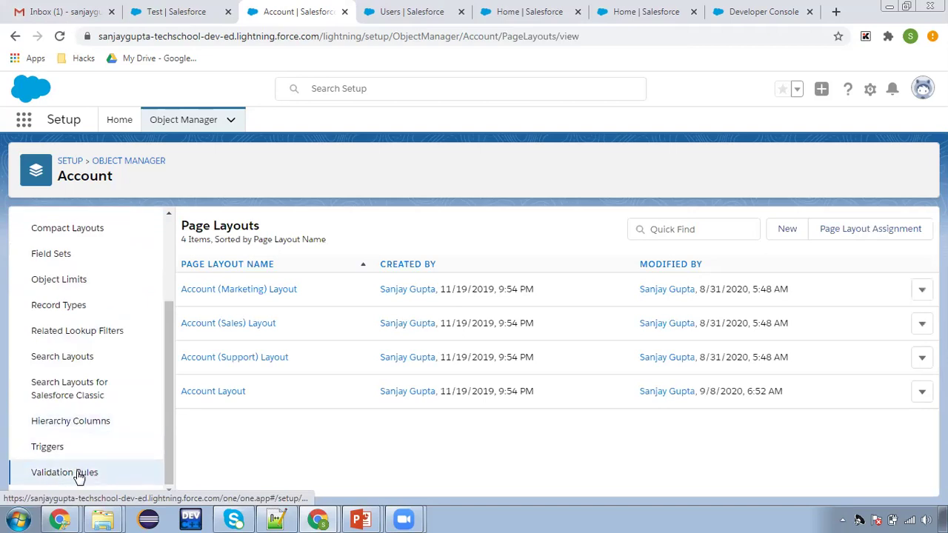
{"action": "left_click", "coordinate": [79, 474]}
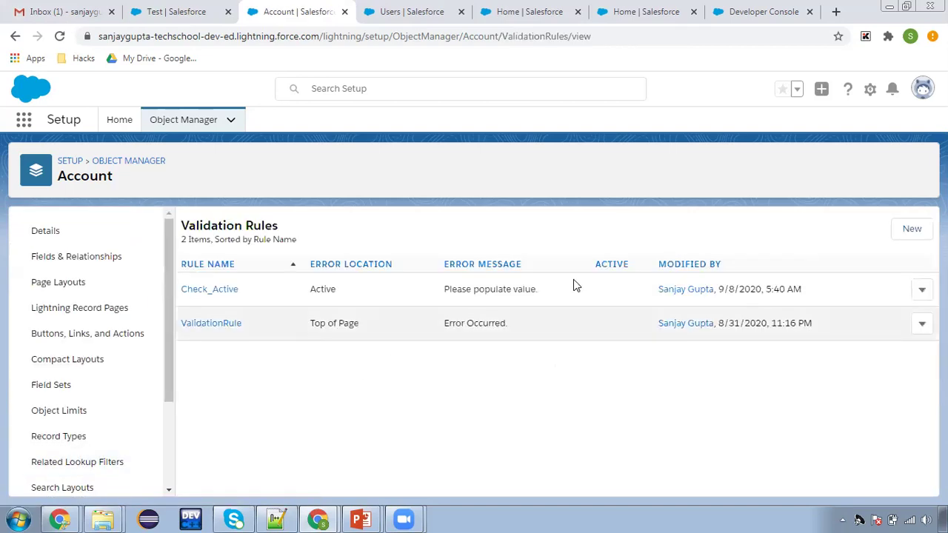
{"action": "left_click", "coordinate": [911, 231]}
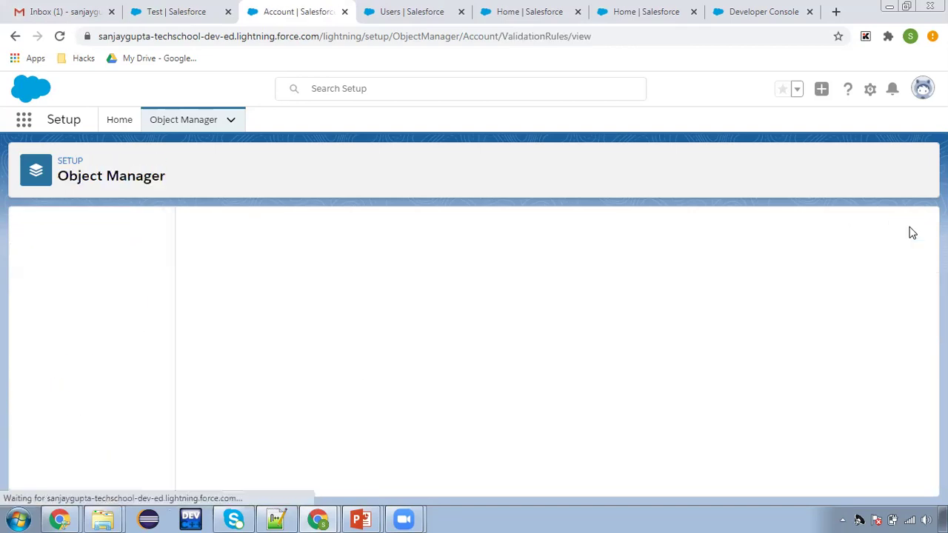
{"action": "left_click", "coordinate": [257, 320]}
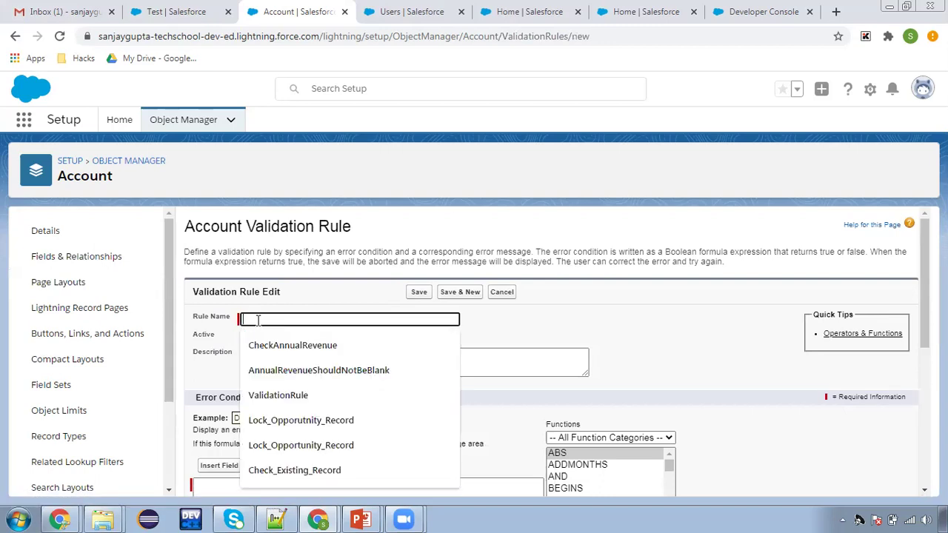
{"action": "type", "text": "Check Annual Revenue"}
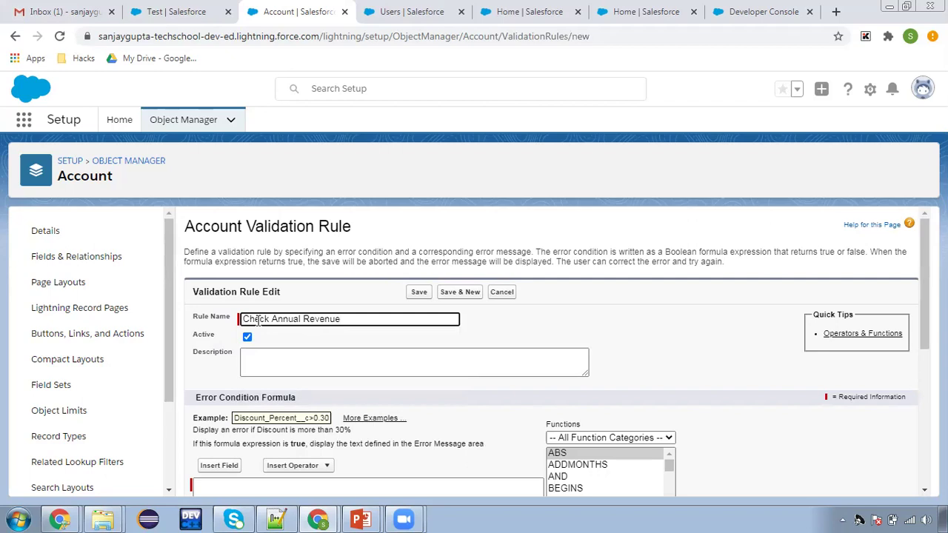
{"action": "left_click", "coordinate": [511, 342]}
{"action": "scroll", "coordinate": [466, 348], "scroll_direction": "down", "scroll_amount": 3}
Enter the error condition formula ISCHANGED(AnnualRevenue) using Insert Field
{"action": "left_click", "coordinate": [344, 317]}
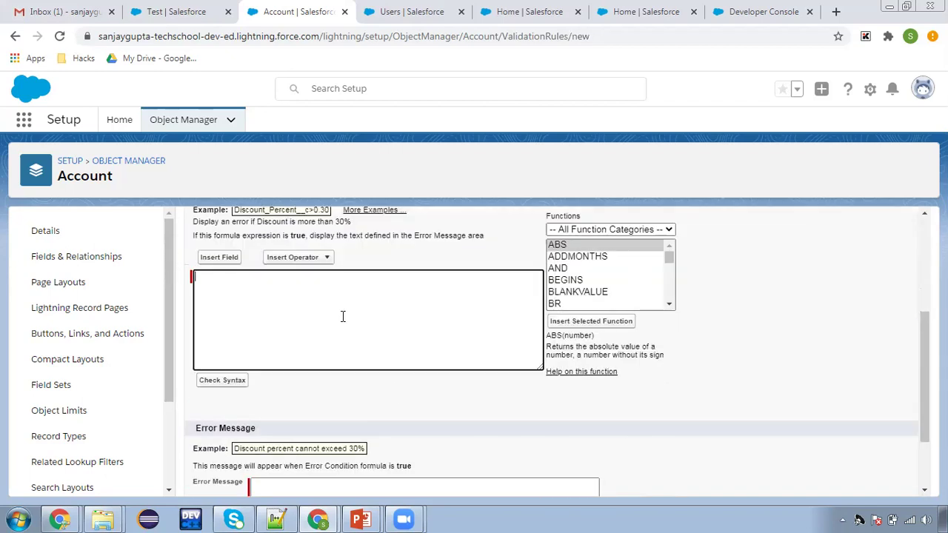
{"action": "type", "text": "ISCHANGED"}
{"action": "key", "text": "Left"}
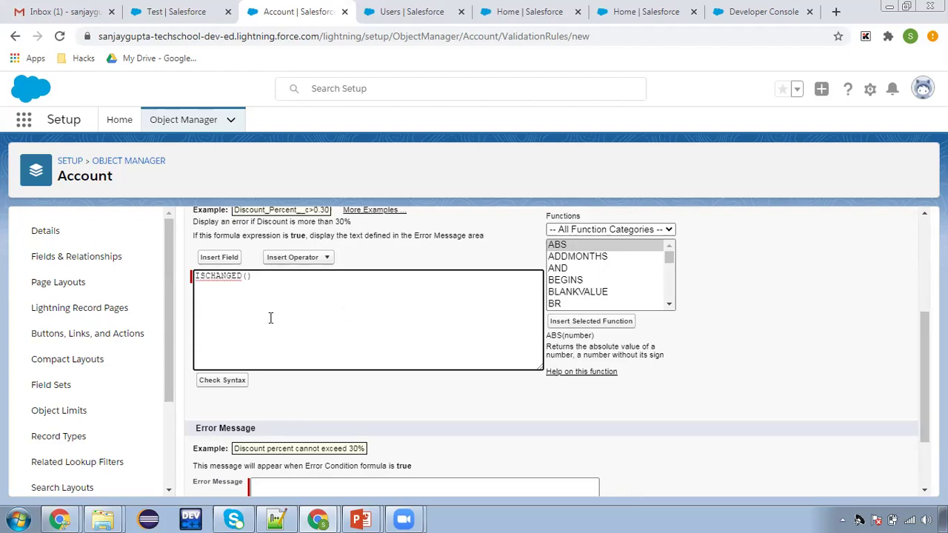
{"action": "left_click", "coordinate": [225, 257]}
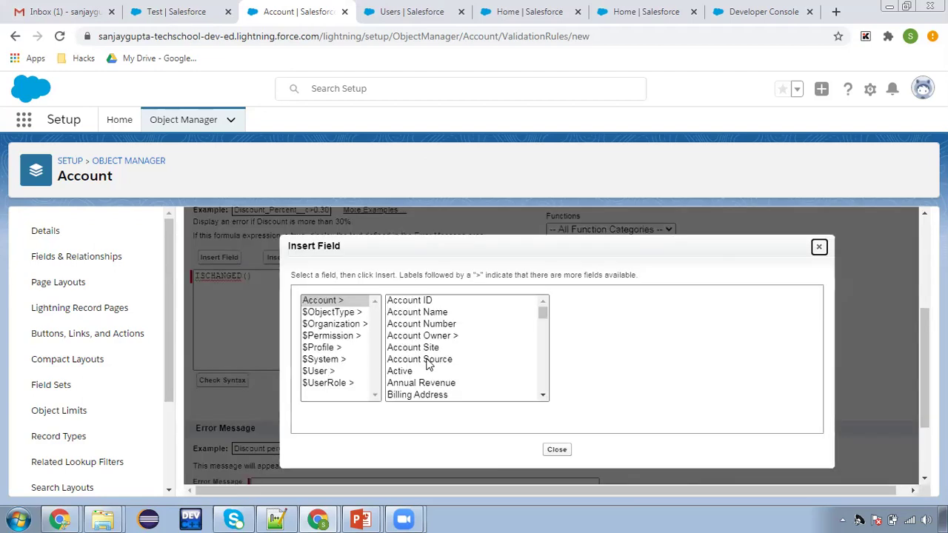
{"action": "left_click", "coordinate": [440, 383]}
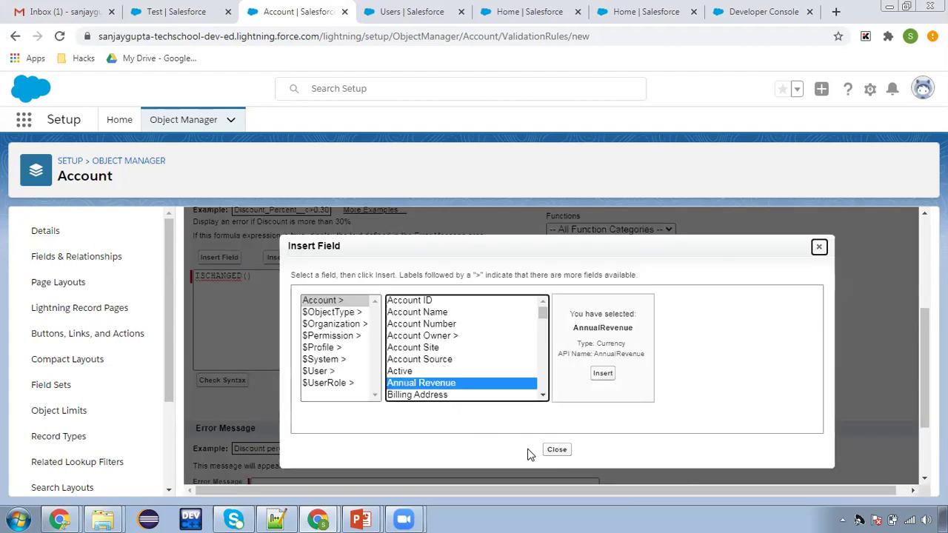
{"action": "left_click", "coordinate": [602, 373]}
Set the error message 'You are not allowed to modify Annual Revenue.' and save the rule
{"action": "scroll", "coordinate": [475, 407], "scroll_direction": "down", "scroll_amount": 2}
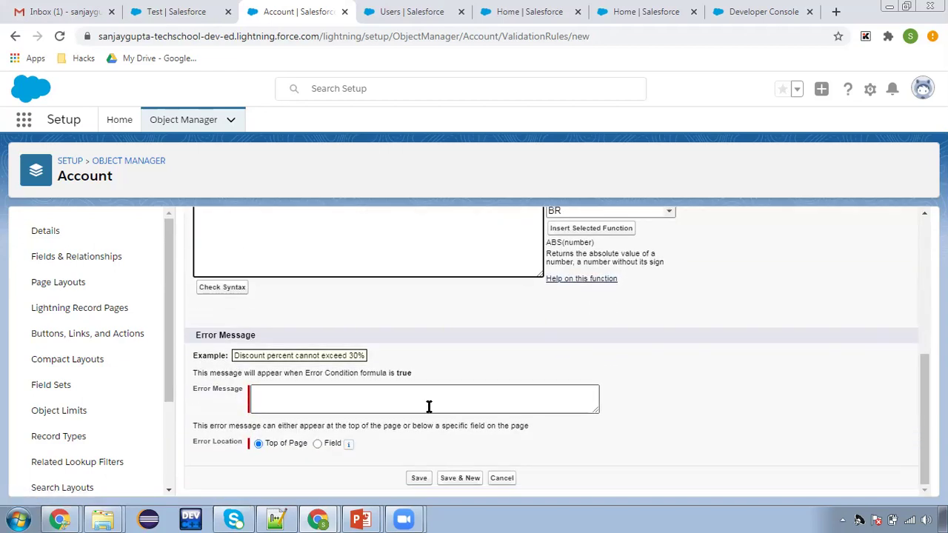
{"action": "left_click", "coordinate": [428, 407]}
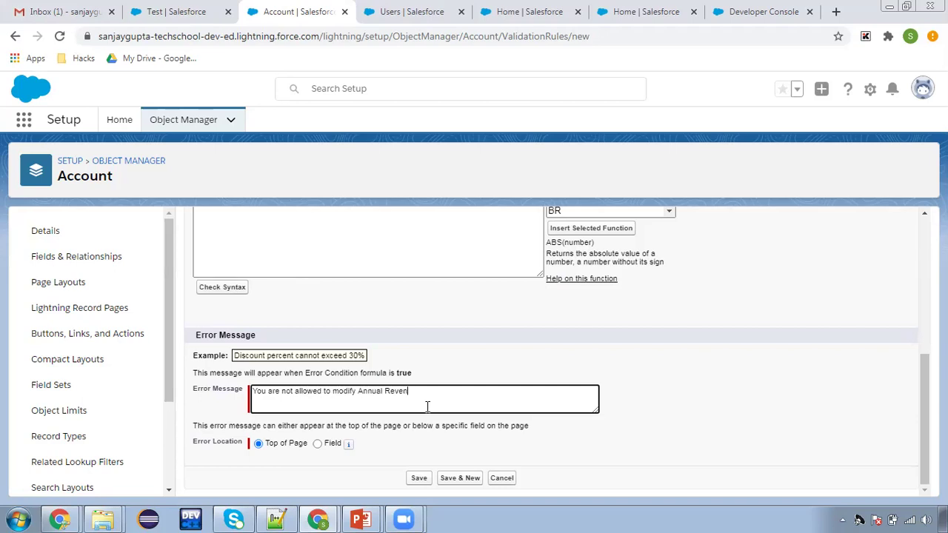
{"action": "key", "text": "BackSpace"}
{"action": "type", "text": "."}
{"action": "left_click", "coordinate": [420, 477]}
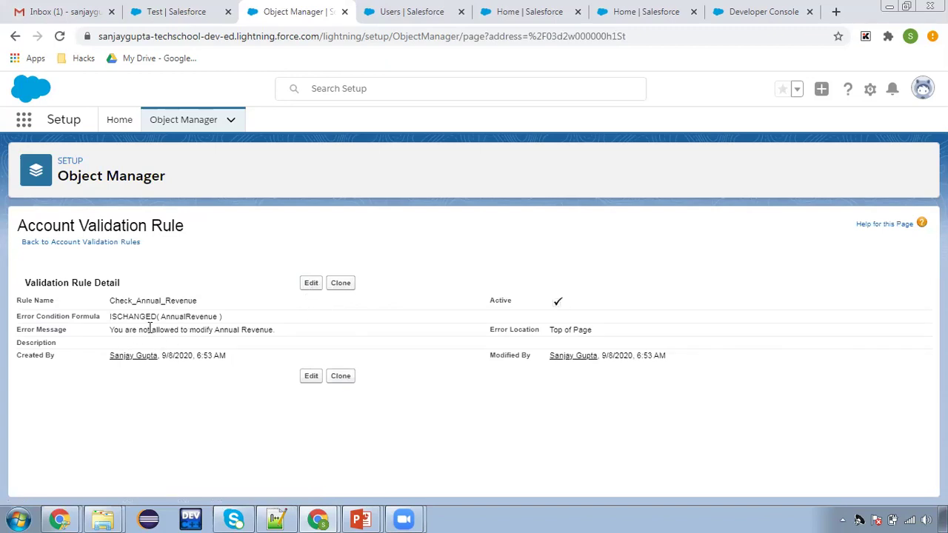
Start a new account from the Accounts list with Account Name 'Test'
{"action": "left_click", "coordinate": [164, 15]}
{"action": "left_click", "coordinate": [211, 120]}
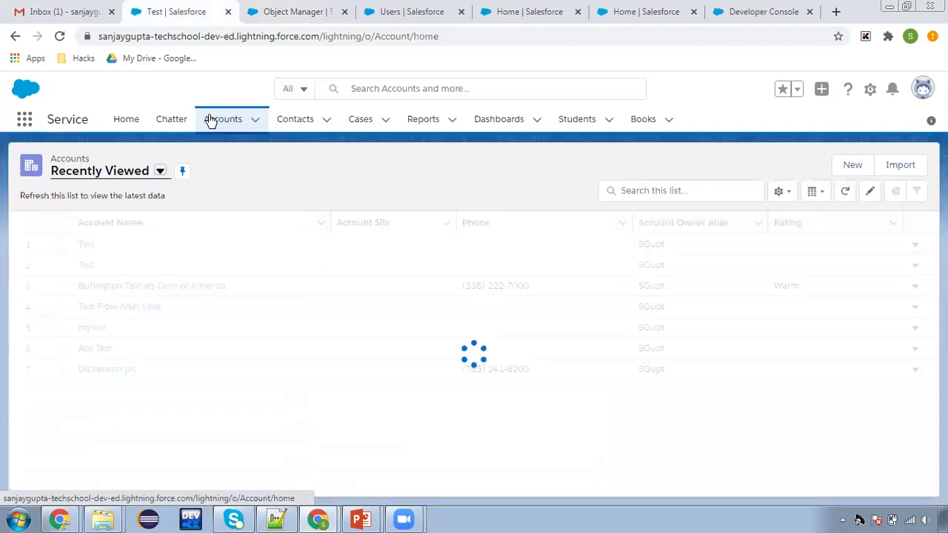
{"action": "left_click", "coordinate": [853, 164]}
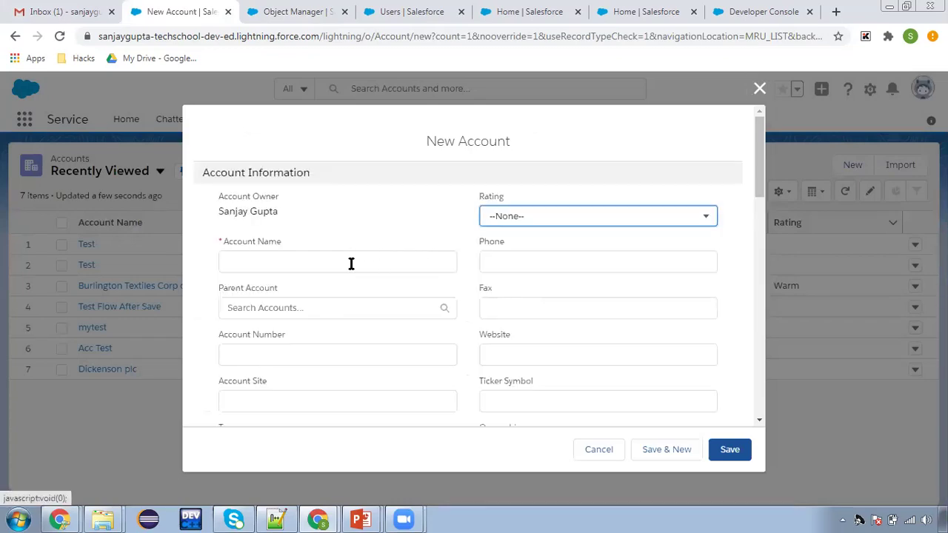
{"action": "left_click", "coordinate": [351, 263]}
{"action": "type", "text": "Test"}
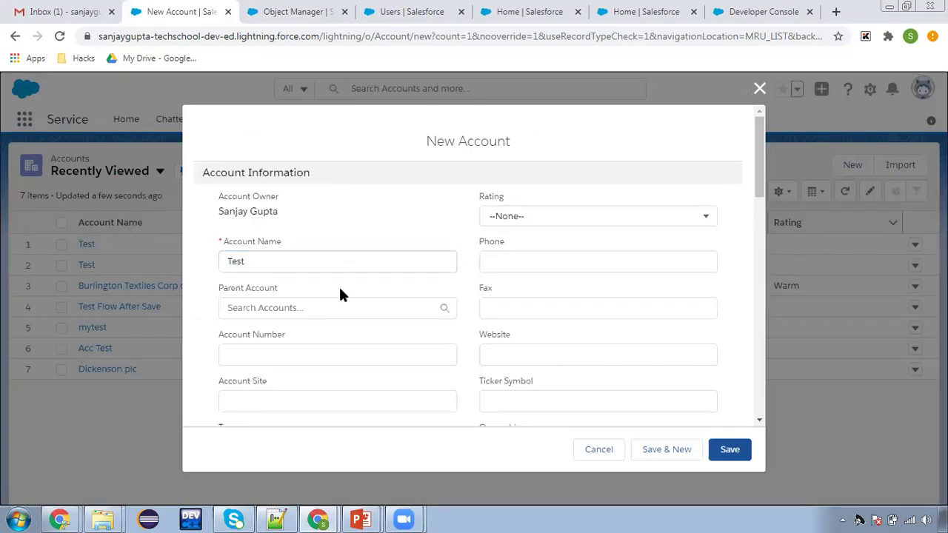
{"action": "left_click", "coordinate": [339, 285]}
Enter Annual Revenue 10000, save the Test account, and view its Details
{"action": "scroll", "coordinate": [338, 285], "scroll_direction": "down", "scroll_amount": 1}
{"action": "scroll", "coordinate": [341, 309], "scroll_direction": "down", "scroll_amount": 2}
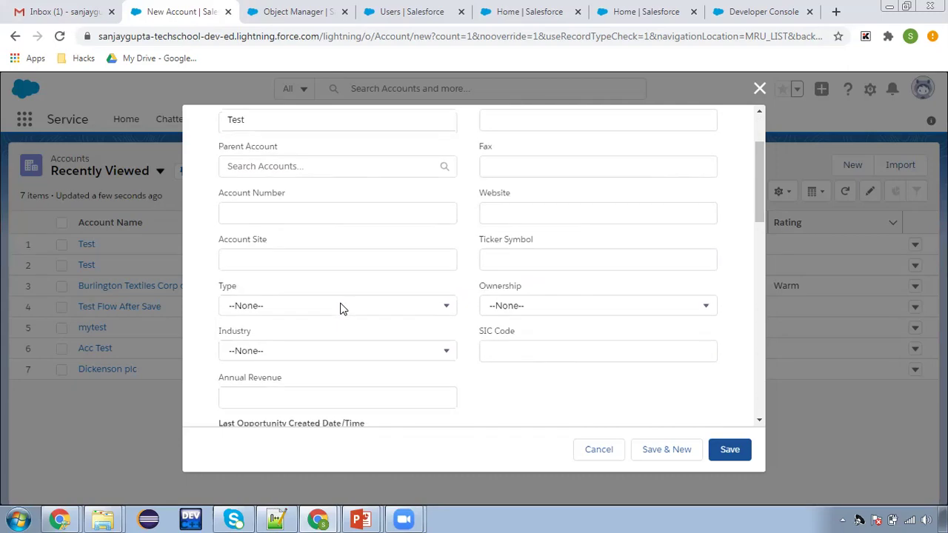
{"action": "left_click", "coordinate": [326, 339]}
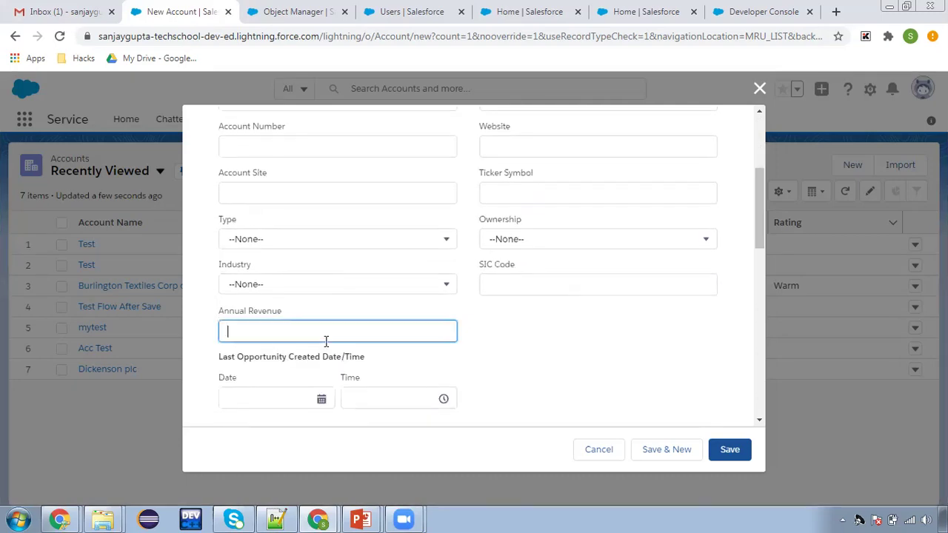
{"action": "type", "text": "10000"}
{"action": "left_click", "coordinate": [729, 453]}
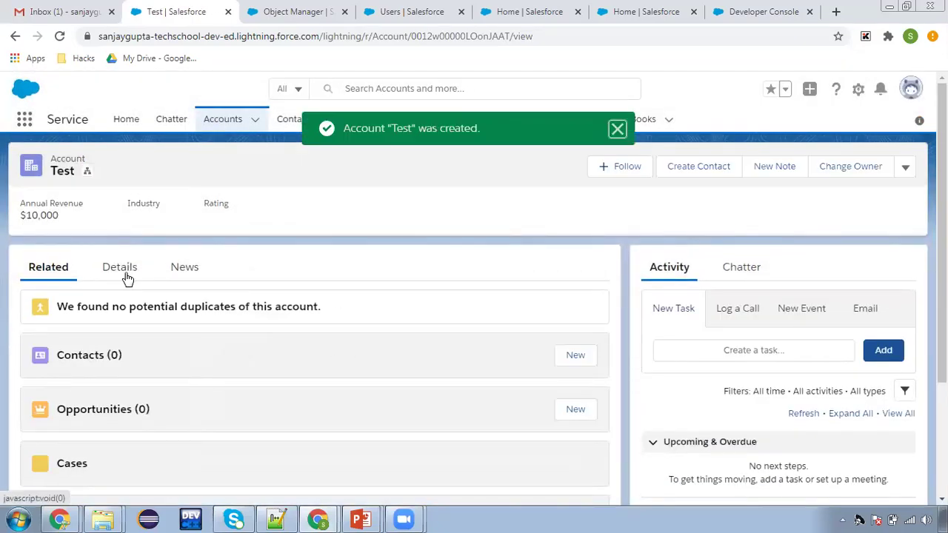
{"action": "left_click", "coordinate": [120, 267]}
{"action": "scroll", "coordinate": [233, 324], "scroll_direction": "down", "scroll_amount": 5}
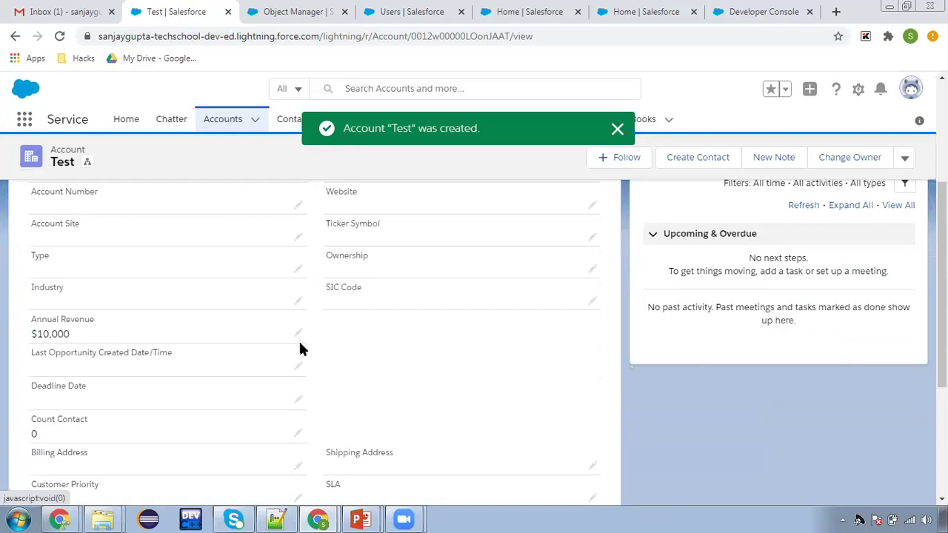
Try changing Annual Revenue to 100000, hit the validation error, cancel, and return to the slides
{"action": "left_click", "coordinate": [298, 333]}
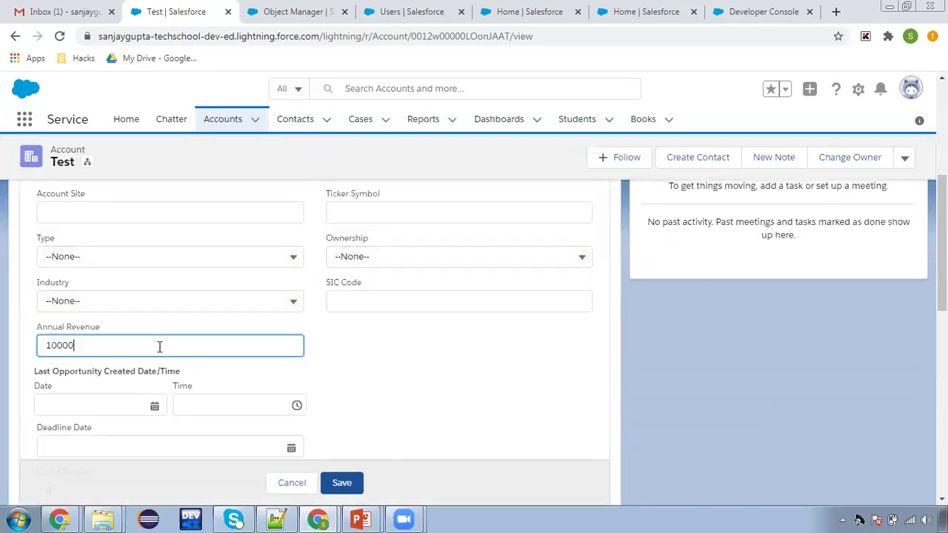
{"action": "type", "text": "0"}
{"action": "left_click", "coordinate": [342, 482]}
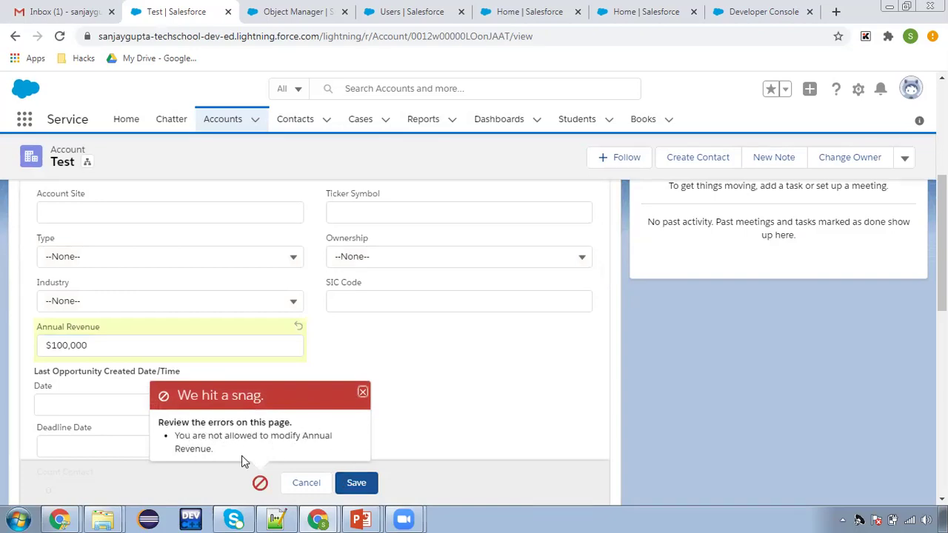
{"action": "left_click", "coordinate": [363, 393]}
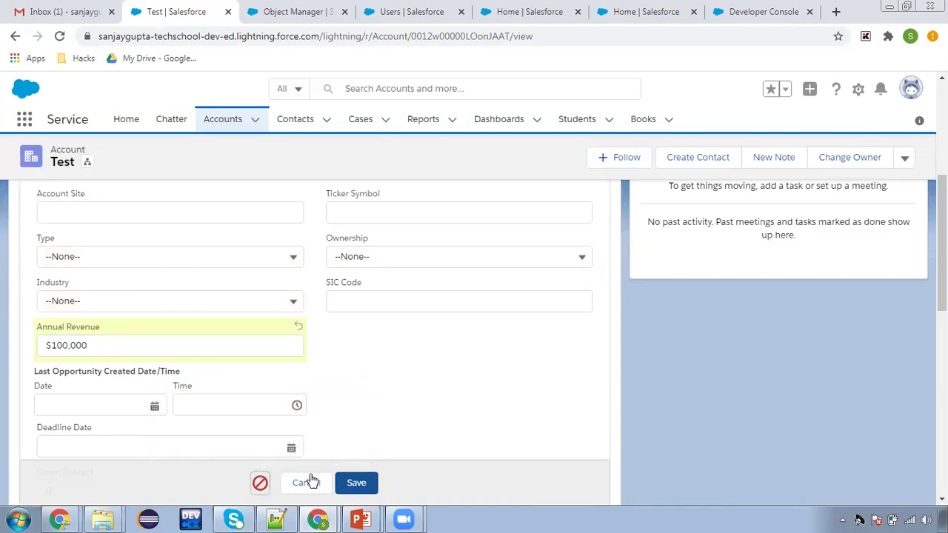
{"action": "left_click", "coordinate": [308, 482]}
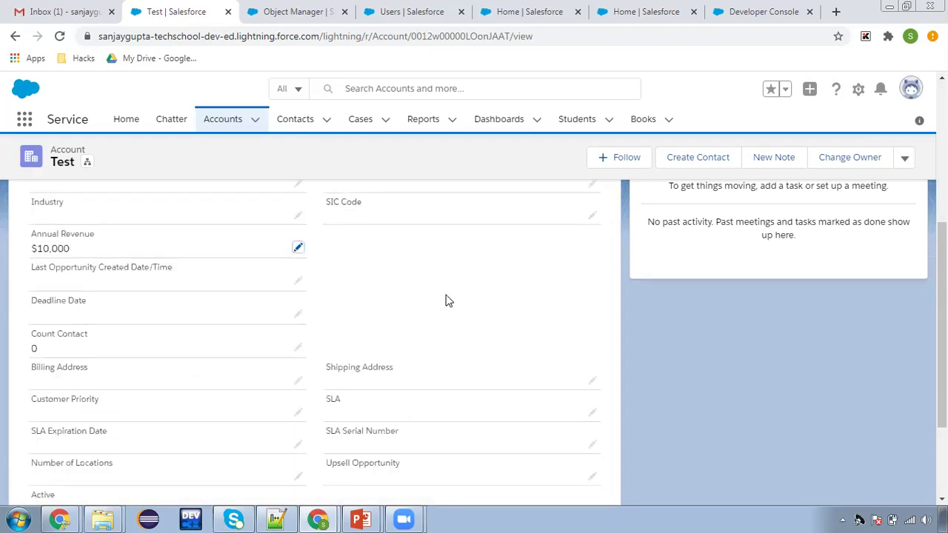
{"action": "scroll", "coordinate": [413, 334], "scroll_direction": "up", "scroll_amount": 1}
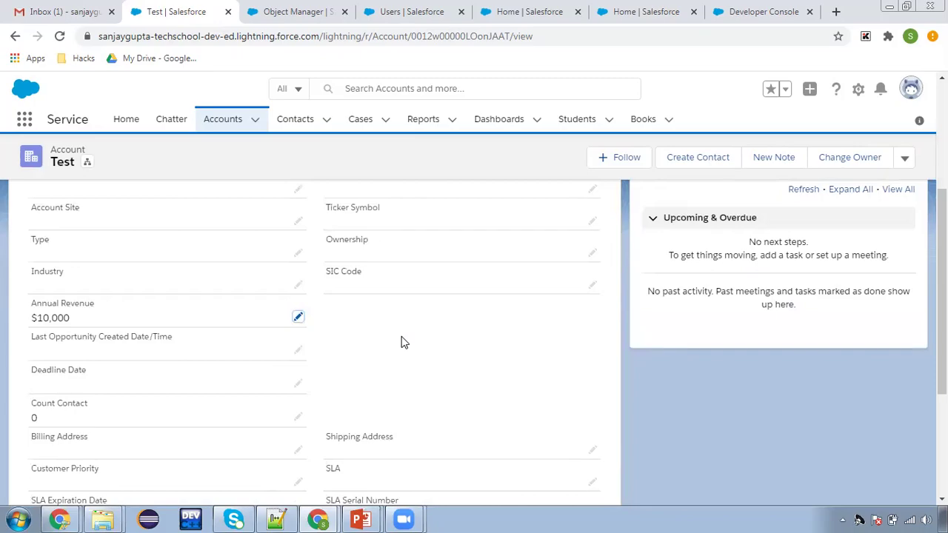
{"action": "key", "text": "alt+Tab"}
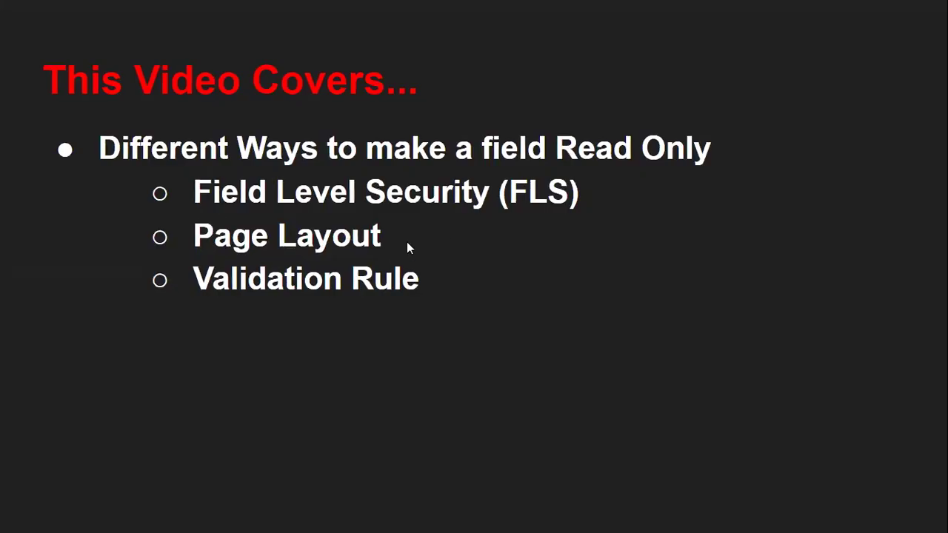